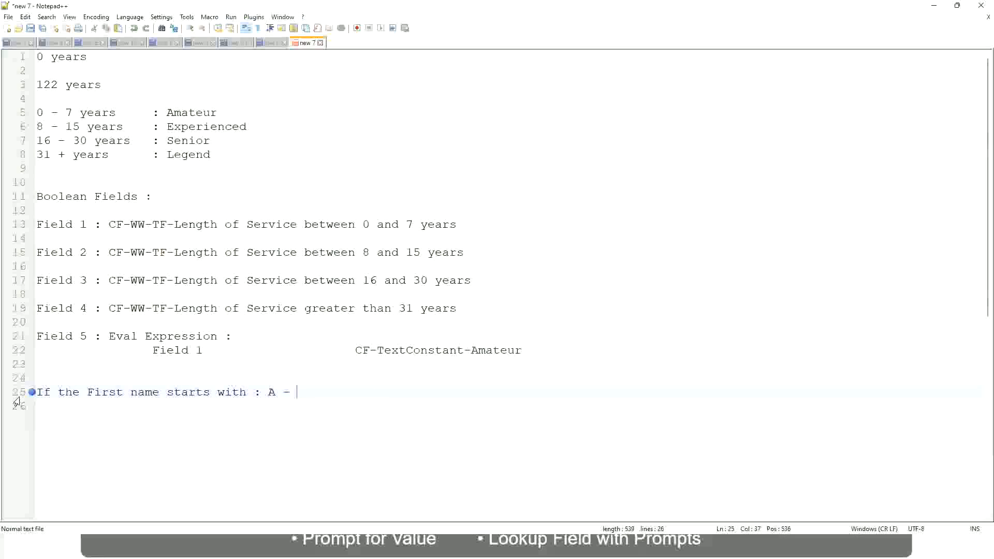
Complete the first-name rule on line 25 with the range A - G and the label A Listers
type("G")
type(":")
key("Tab")
type("A lI")
key("BackSpace")
key("BackSpace")
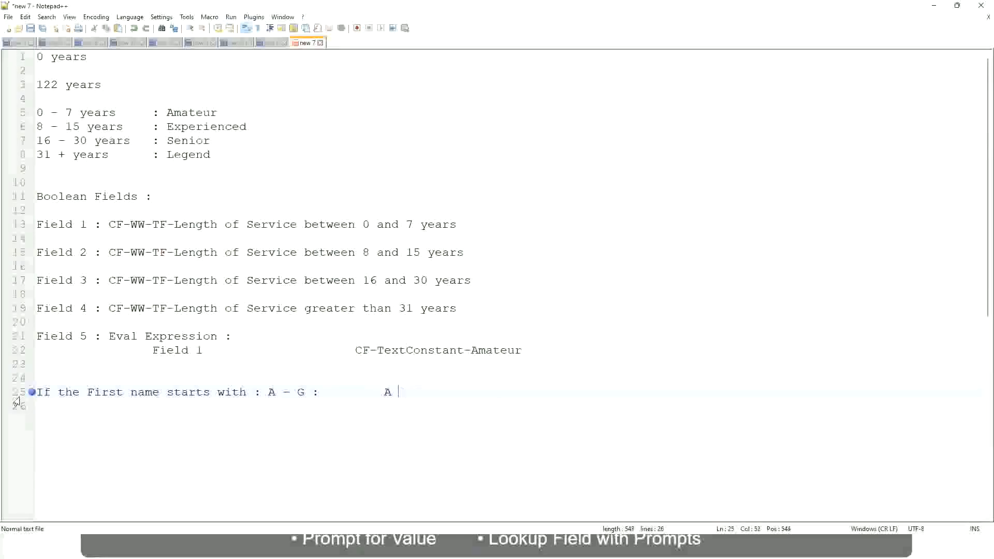
type("Listers")
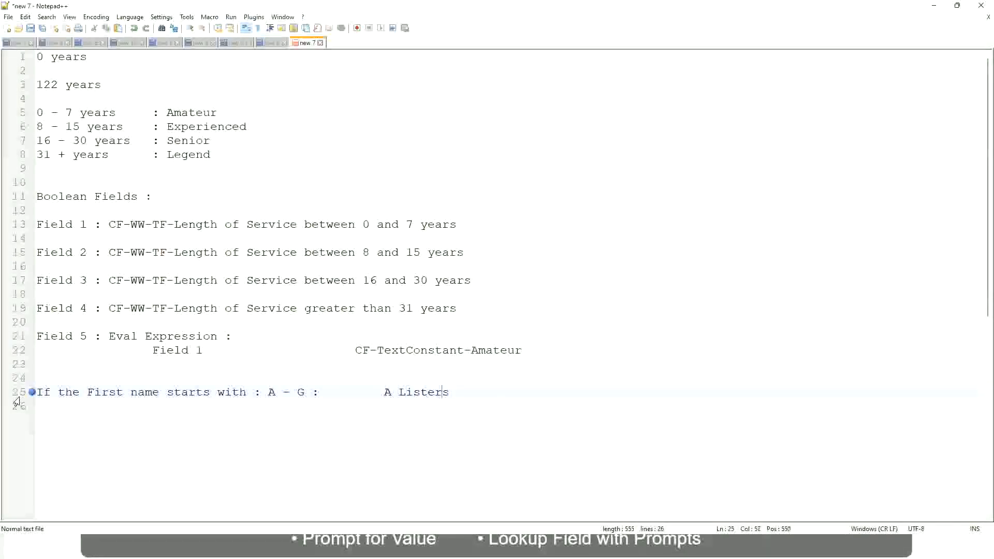
Enclose the A Listers label in double quotes and add a new line below it
key("ctrl+Left")
key("ctrl+Left")
type("\"\"")
key("BackSpace")
key("End")
key("Return")
type("\"")
key("BackSpace")
key("BackSpace")
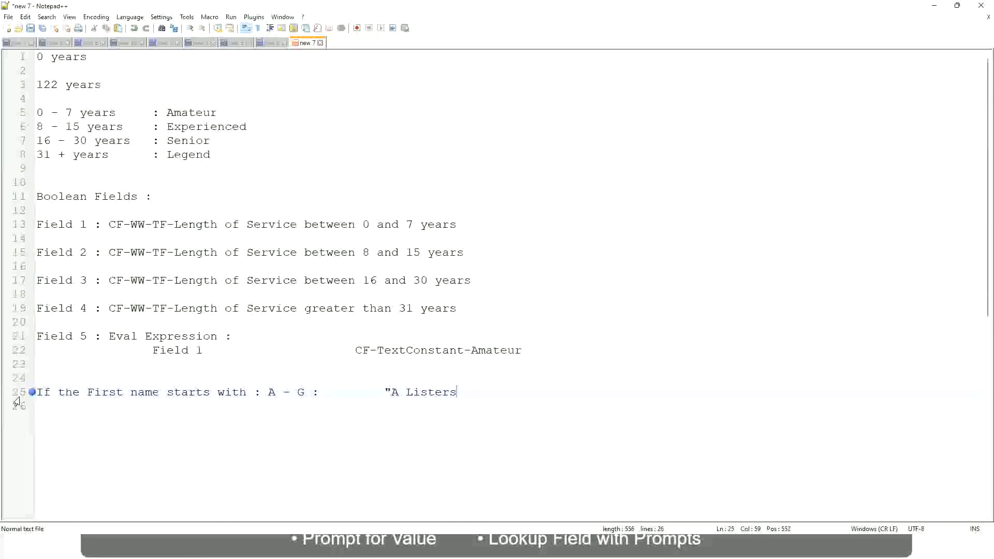
type("\"\"")
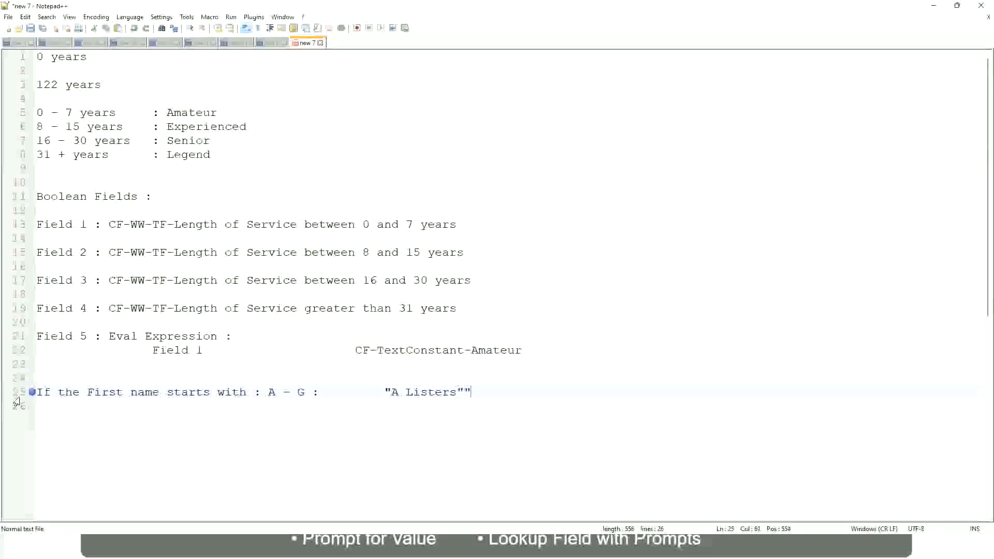
key("BackSpace")
key("Return")
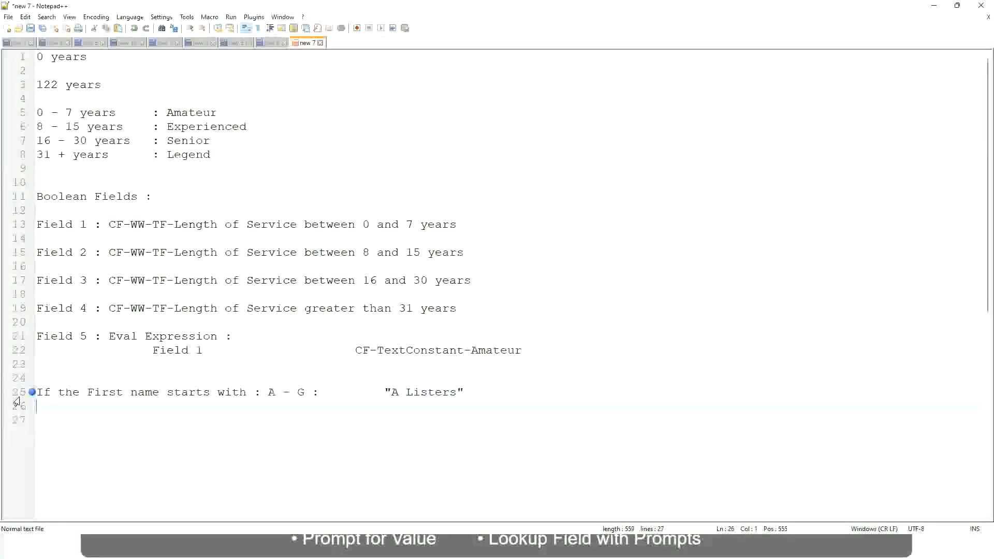
Add a second first-name rule mapping H - P to "His Majesty", aligned with the label above
type("H -")
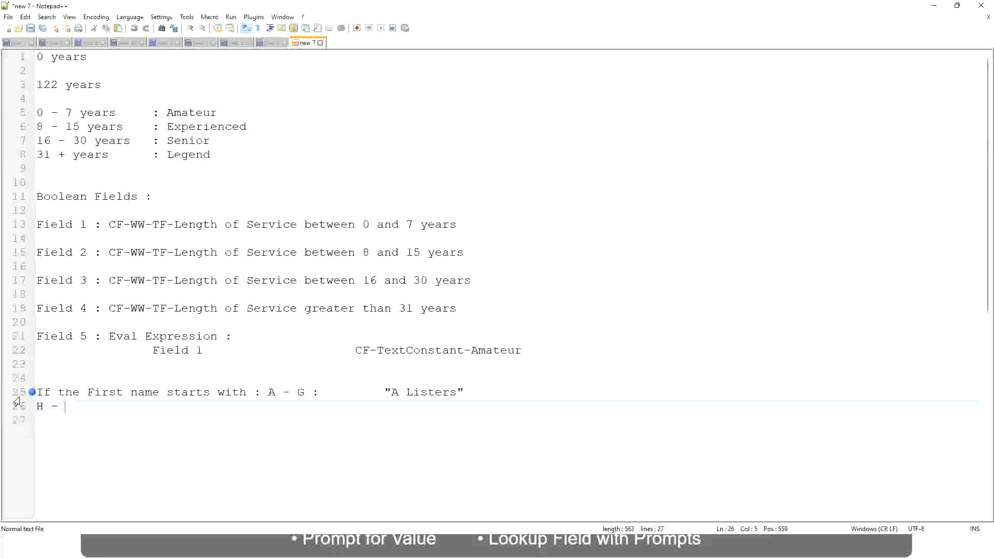
type("P")
key("Tab")
key("Tab")
key("Tab")
key("Tab")
key("Tab")
key("Tab")
key("Tab")
key("Tab")
key("Tab")
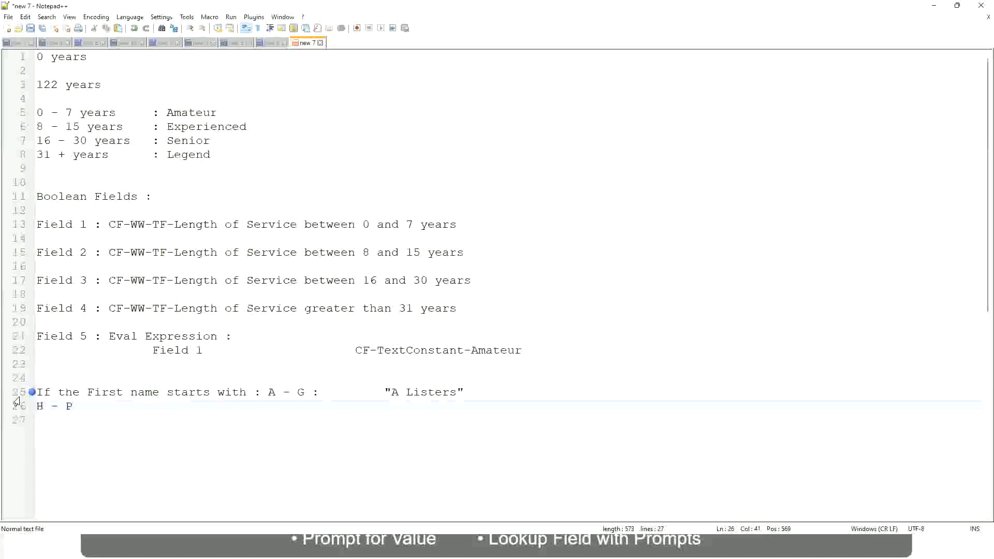
type(":")
key("Tab")
key("Tab")
type("\"His Maje")
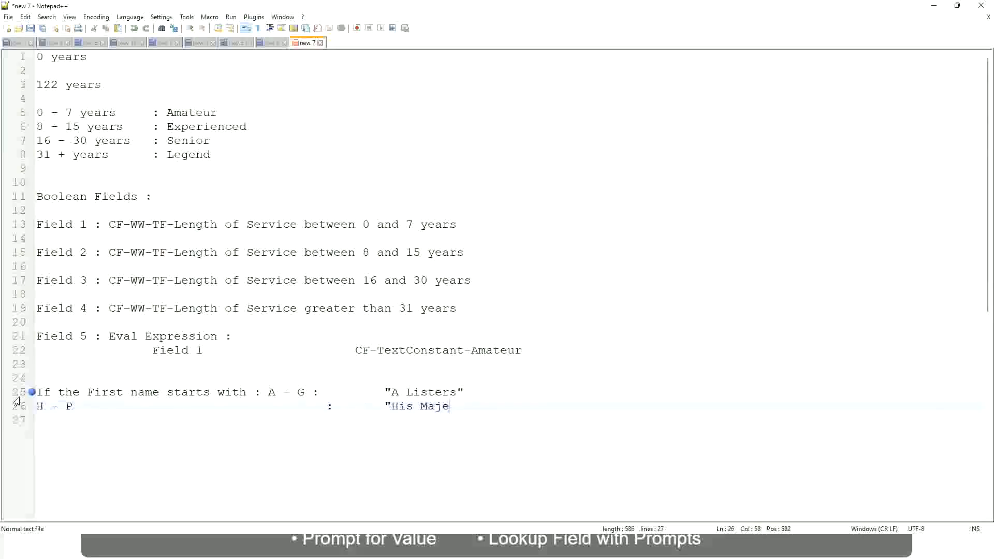
type("sty\"")
Add a third first-name rule mapping L - Z to "Lords", aligned with the labels above
key("Return")
type("L - ")
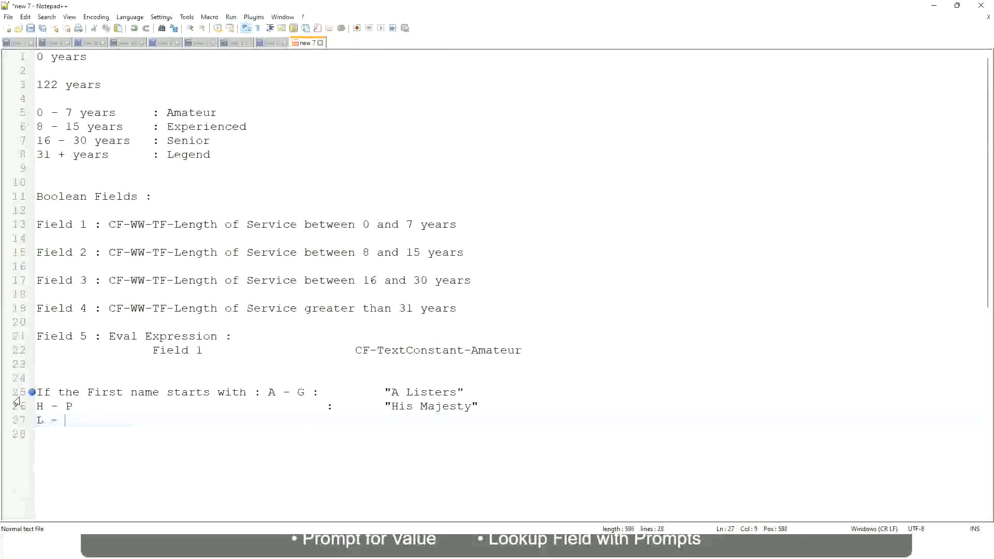
type("Z")
key("Tab")
key("Tab")
key("Tab")
key("Tab")
key("Tab")
key("Tab")
key("Tab")
key("Tab")
key("Tab")
type(":")
key("Tab")
key("Tab")
type("\"Lords")
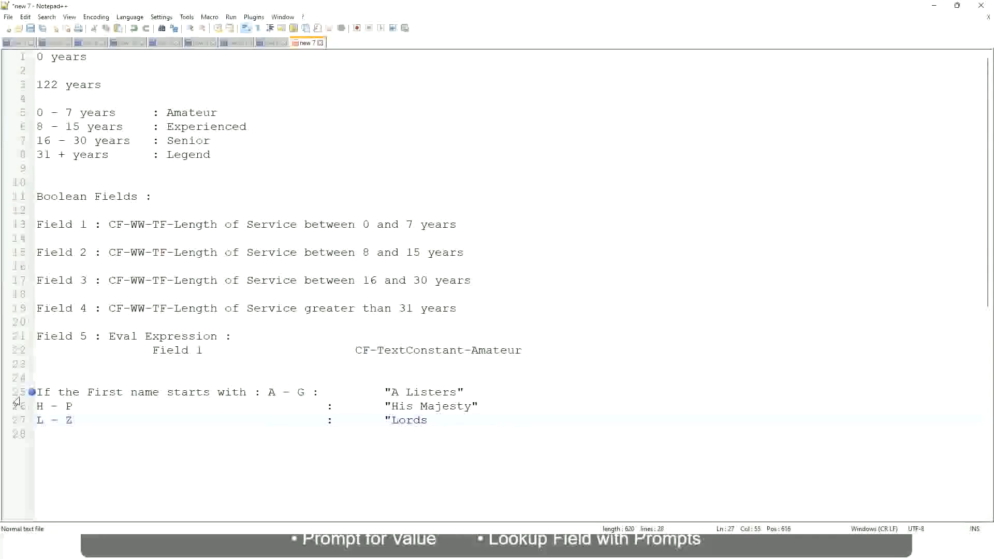
type("\"\"")
key("BackSpace")
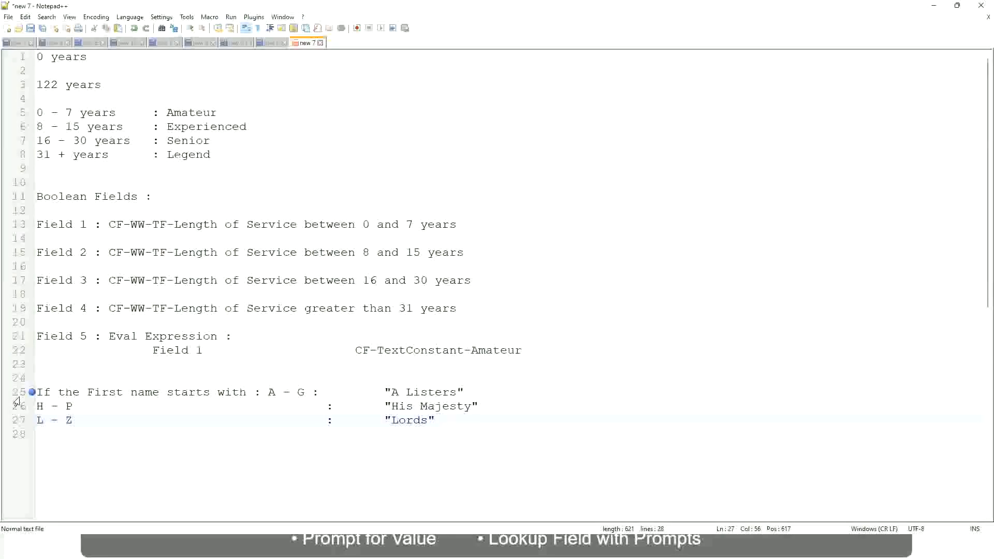
left_click(428, 420)
left_click(442, 420)
left_click_drag(430, 420, 466, 392)
left_click(428, 392)
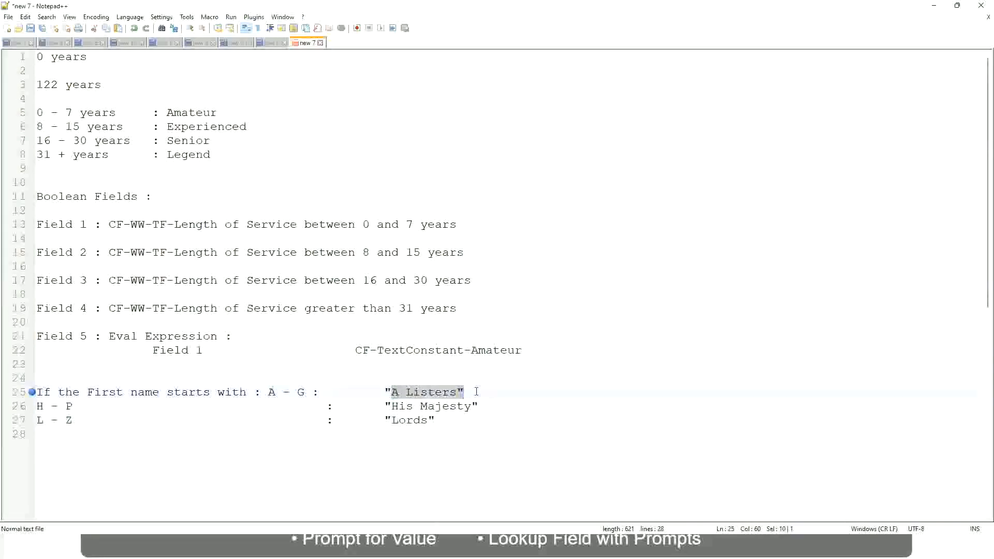
left_click(448, 408)
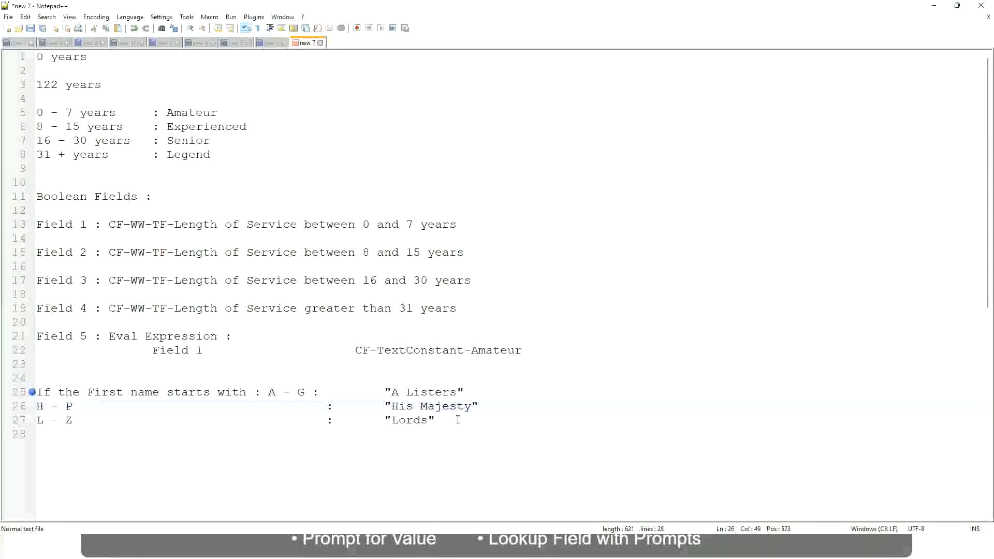
Replace the three first-name rule lines with the opening word "If" of a new condition
left_click_drag(459, 420, 32, 392)
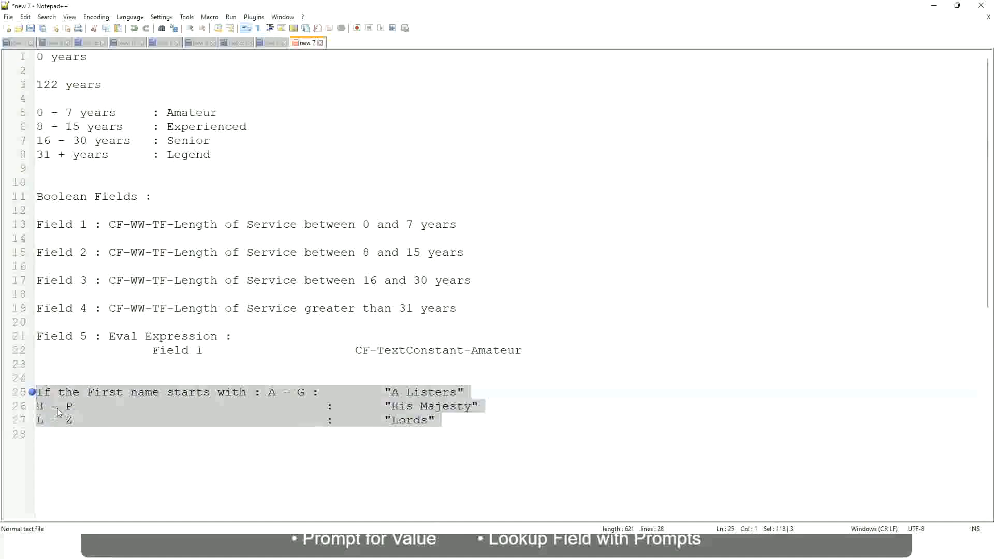
type("If ")
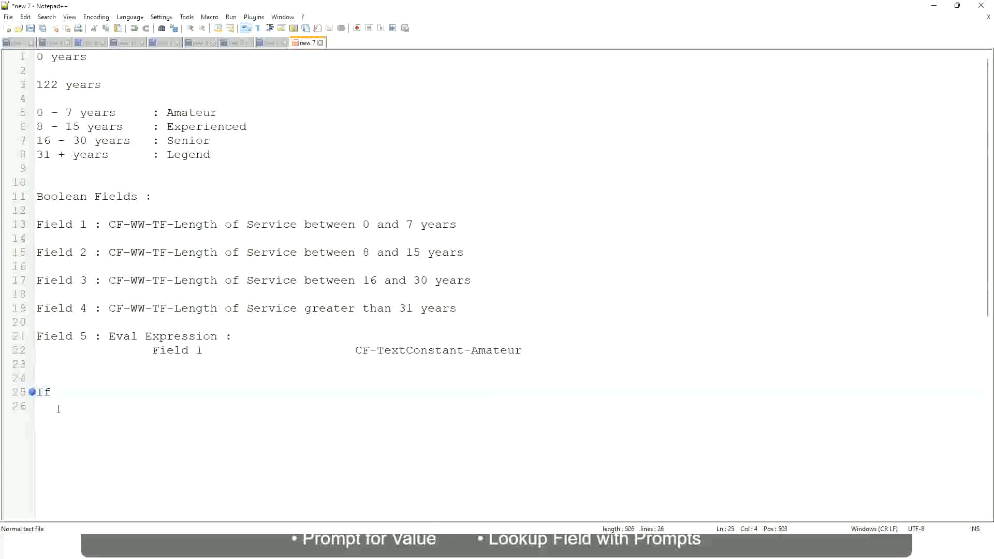
type("Prior Ex")
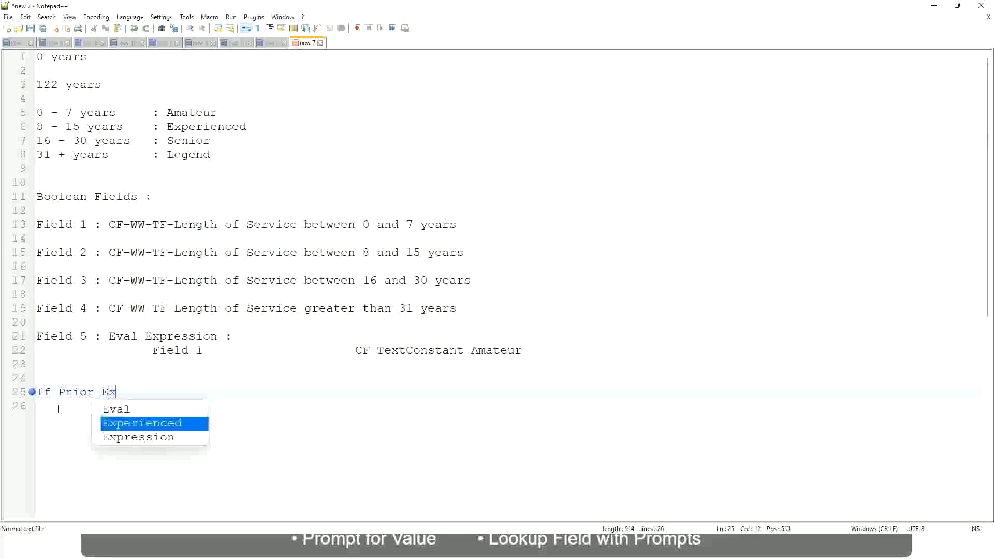
type("perience")
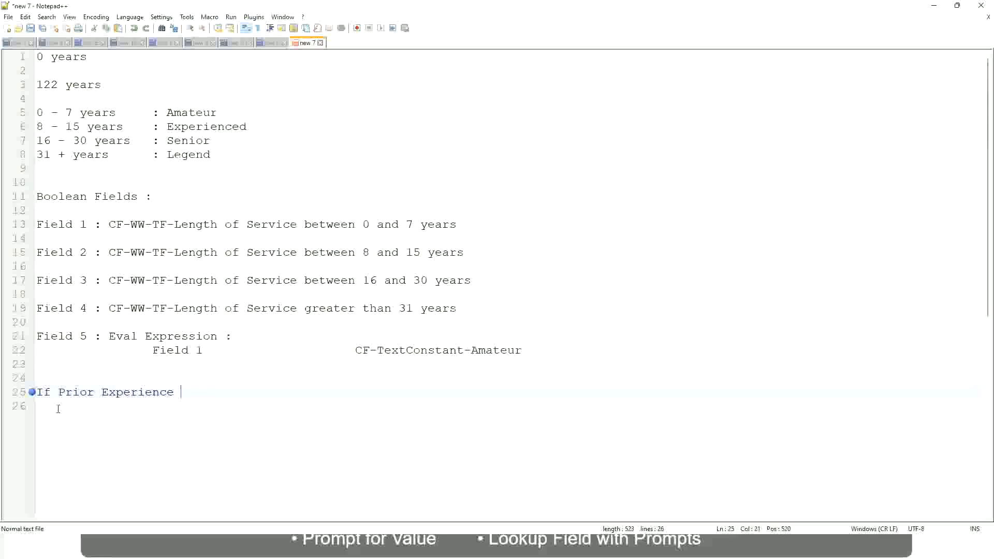
key("BackSpace")
key("BackSpace")
key("BackSpace")
key("BackSpace")
key("BackSpace")
key("BackSpace")
key("BackSpace")
key("BackSpace")
key("BackSpace")
key("BackSpace")
key("BackSpace")
key("BackSpace")
key("BackSpace")
key("BackSpace")
key("BackSpace")
key("BackSpace")
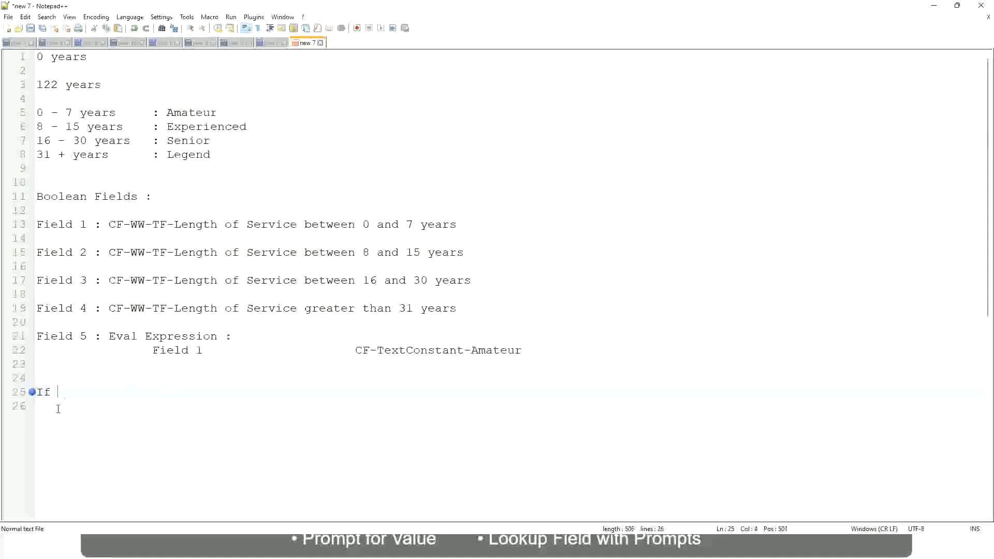
type("Job Prof")
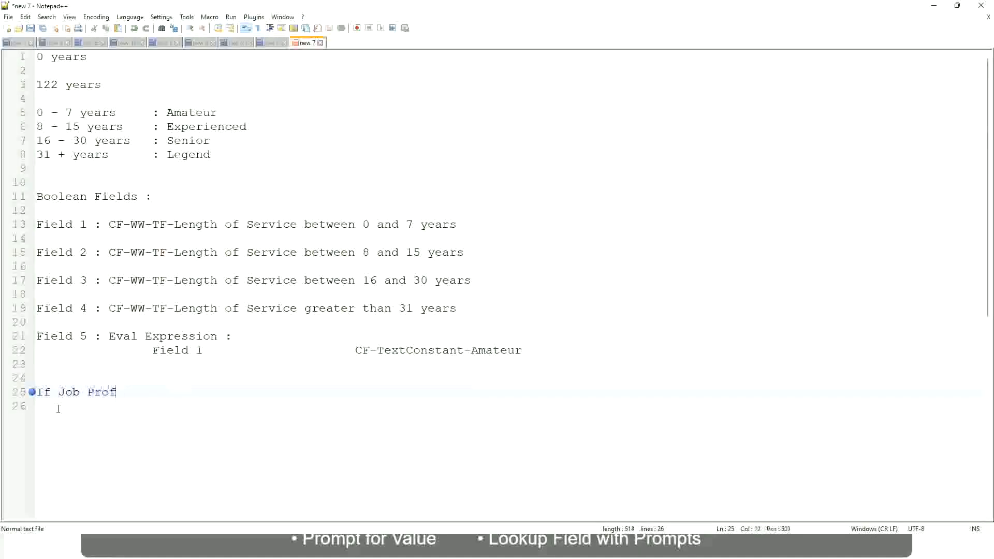
type("ile is : Manager")
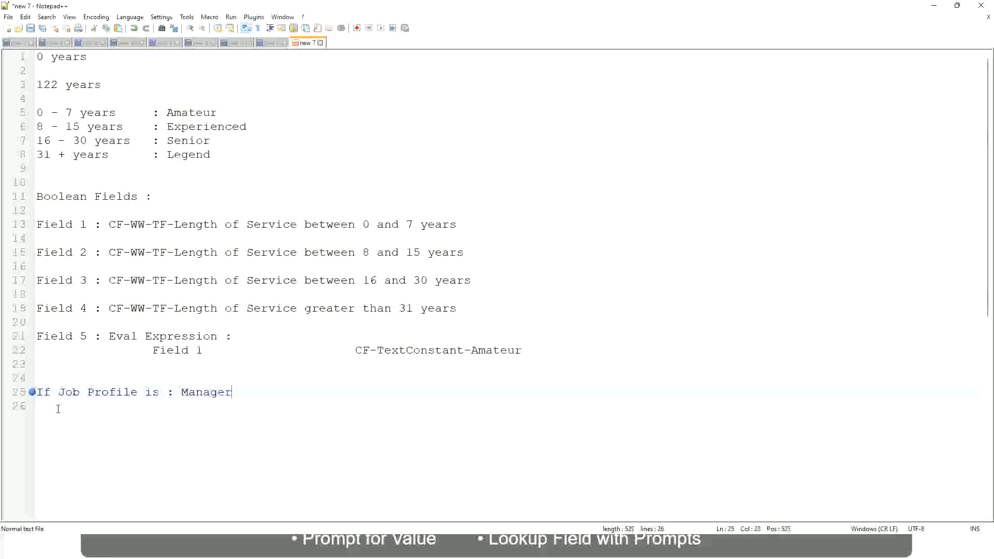
key("BackSpace")
key("BackSpace")
key("BackSpace")
key("BackSpace")
key("BackSpace")
key("BackSpace")
key("BackSpace")
key("BackSpace")
key("BackSpace")
key("BackSpace")
key("BackSpace")
key("BackSpace")
key("BackSpace")
key("BackSpace")
key("BackSpace")
key("BackSpace")
key("BackSpace")
key("BackSpace")
key("BackSpace")
key("BackSpace")
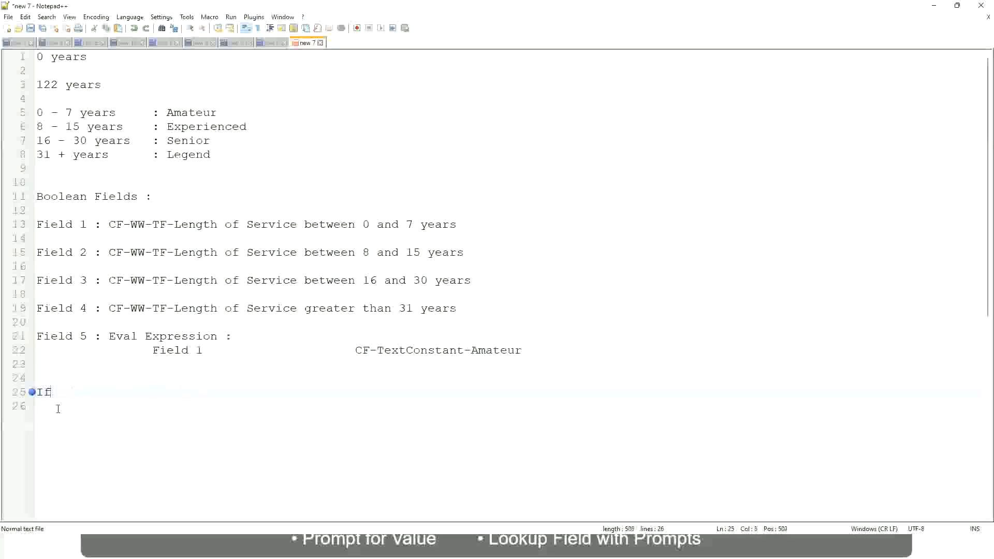
Write the condition on line 25 as "If Management Level is Manager or Above"
type("Management ")
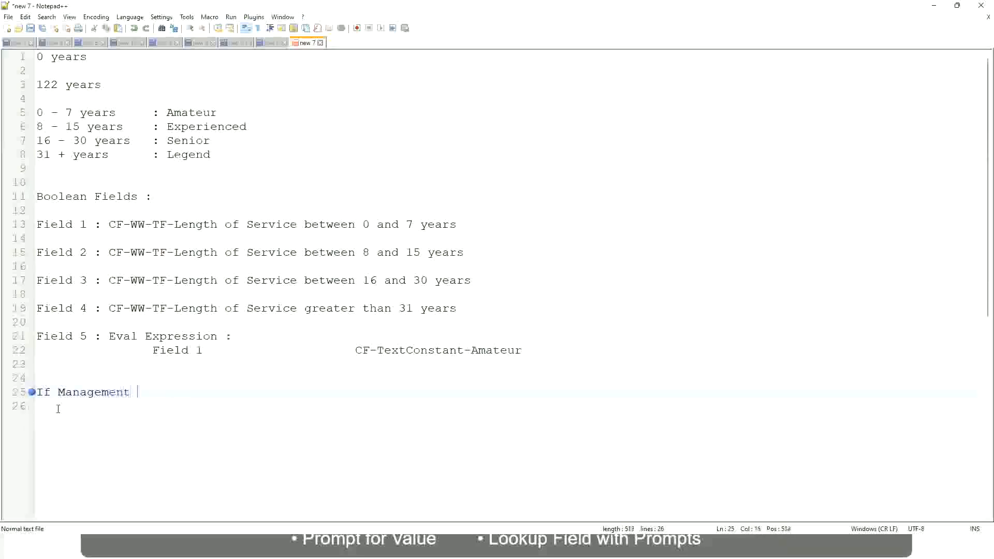
type("Level is Manager or A")
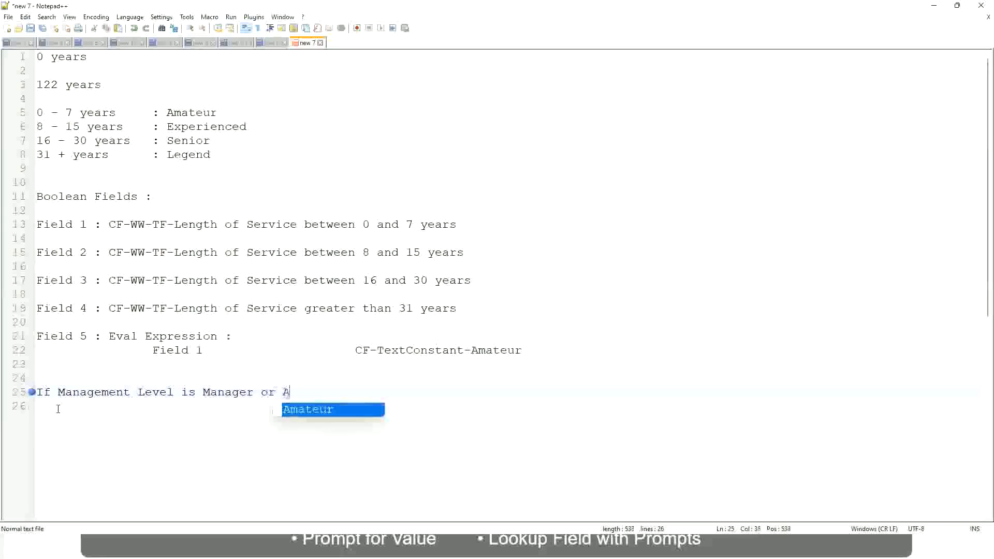
type("bove")
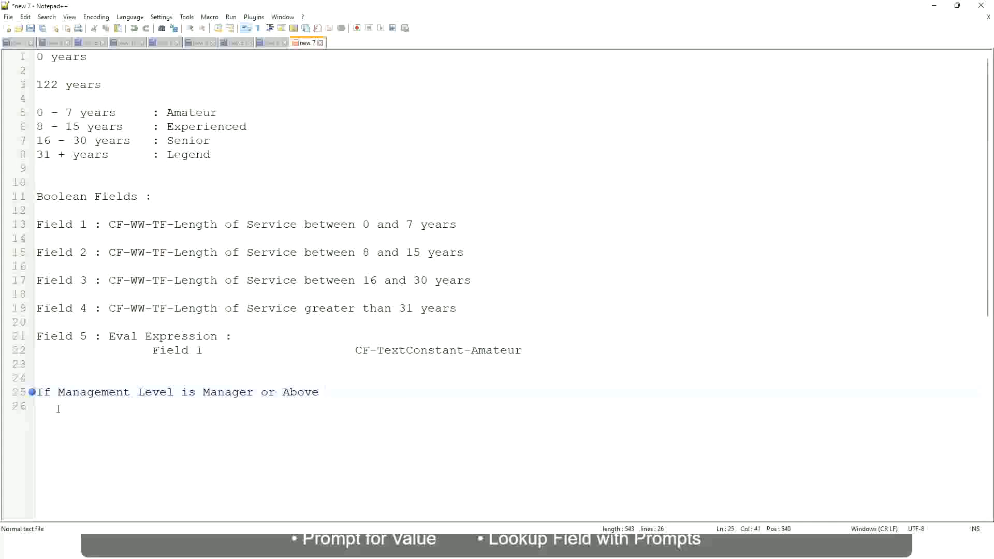
Add the result "Proposed Allowance Plan : Car Allowance" on the same line, spaced well apart from the condition
key("Tab")
key("Tab")
key("Tab")
key("Tab")
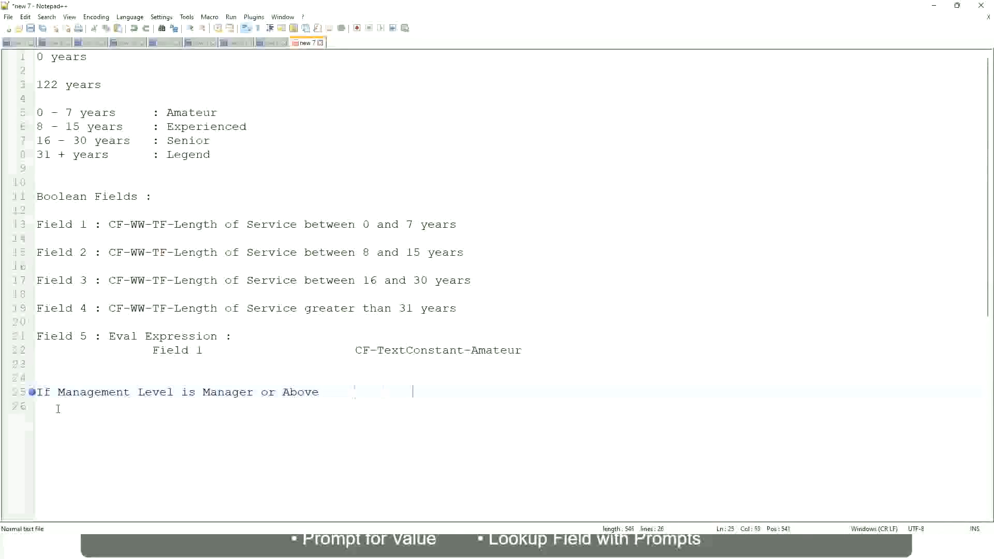
key("Tab")
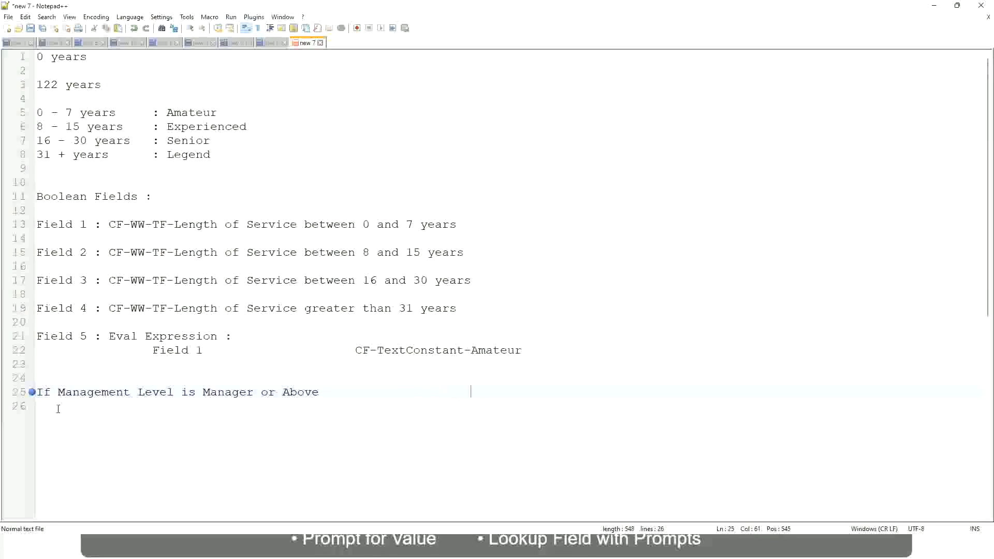
type("Proposed")
type("Allowance ")
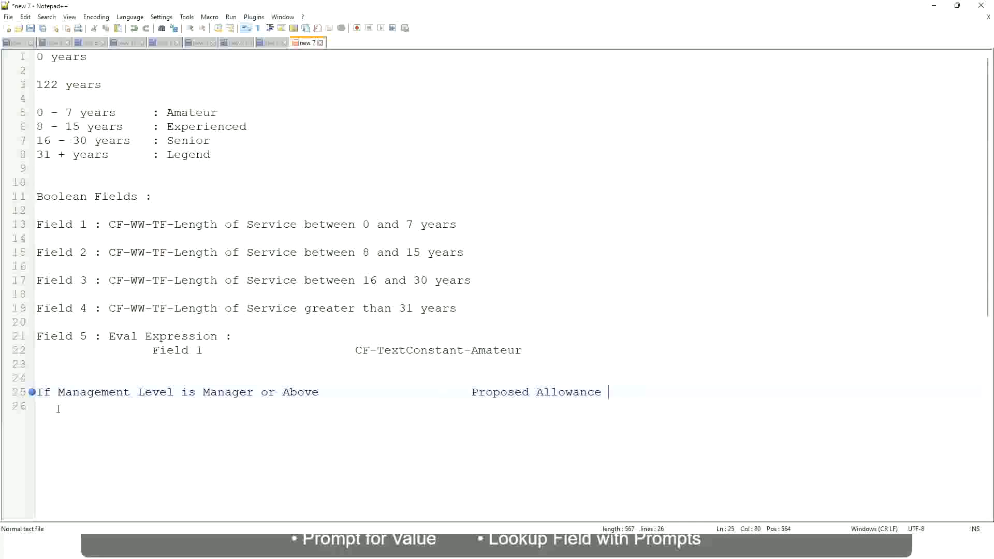
type("Plan")
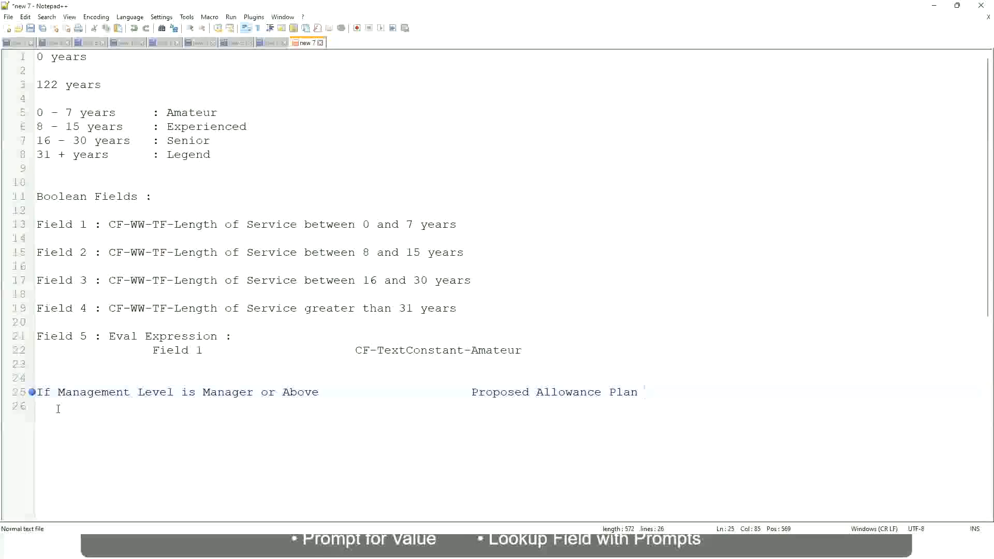
type(": Car Allowanc")
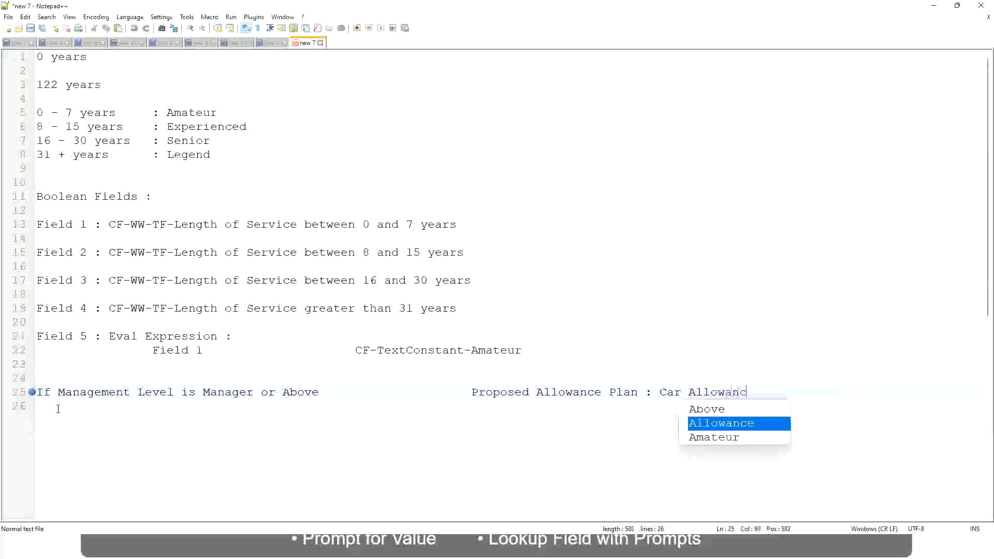
type("e")
Begin a second condition on the line below with "If Management Level is"
key("Return")
type("I")
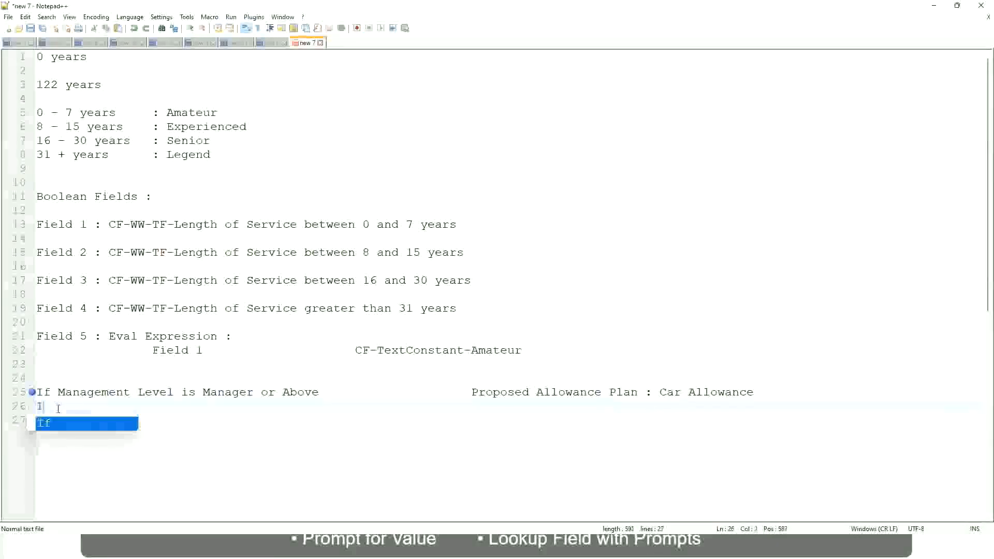
type("f Management Level is")
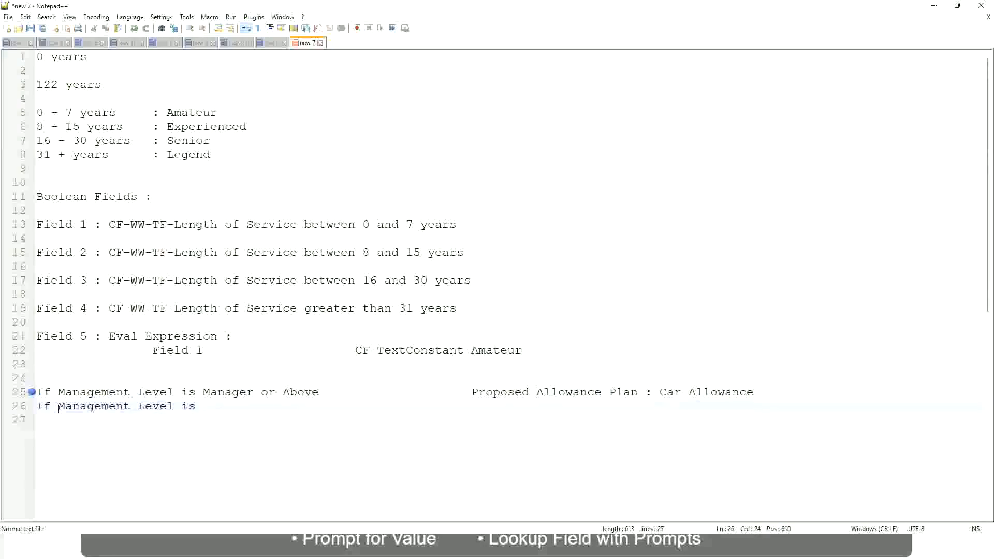
Remove "or Above" from the Manager condition on line 25 and return to the second condition
key("Up")
key("Right")
key("Right")
key("Right")
key("Right")
key("Right")
key("Right")
key("Right")
key("shift+Right")
key("shift+Right")
key("shift+Right")
key("shift+Right")
key("shift+Right")
key("shift+Right")
key("shift+Right")
key("shift+Right")
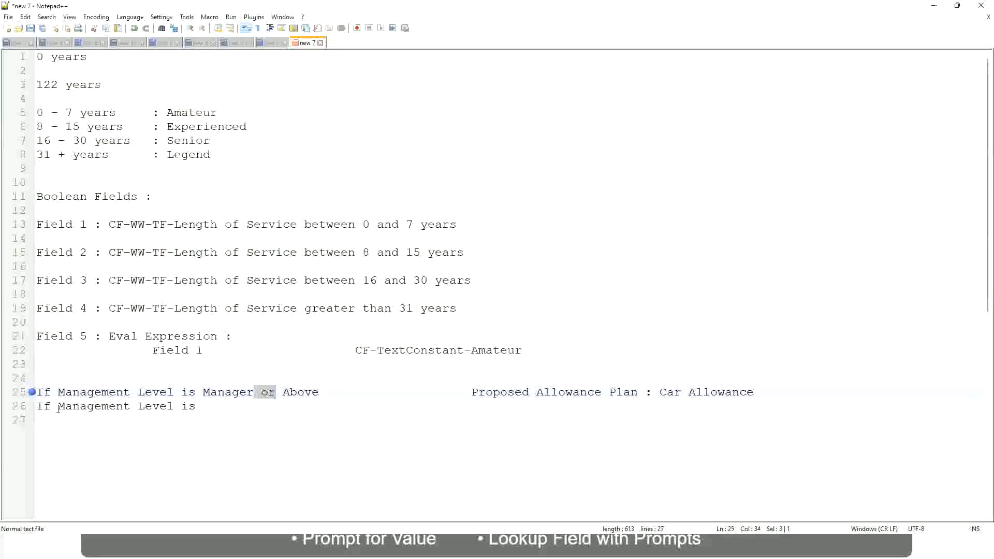
key("shift+Right")
key("Delete")
key("Down")
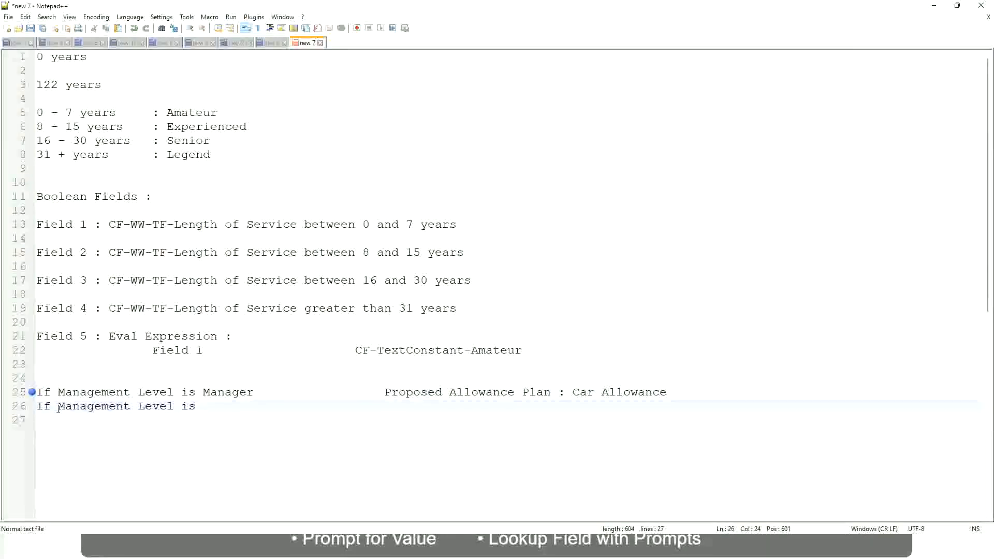
Complete the second condition with Director and add the result "Executive Allowance", aligned with the result above
type("Director")
key("Tab")
key("Tab")
key("Tab")
key("Tab")
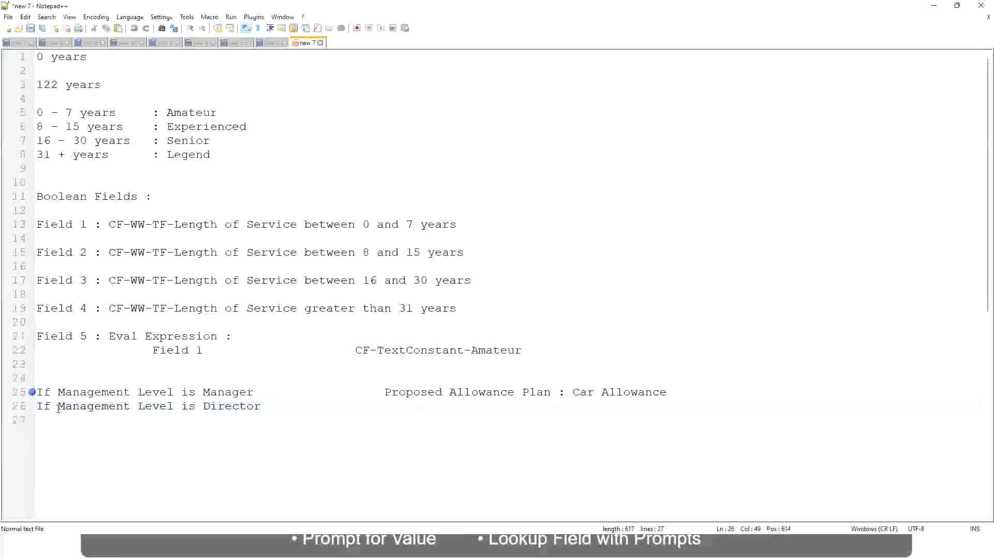
type("Executive Allowance")
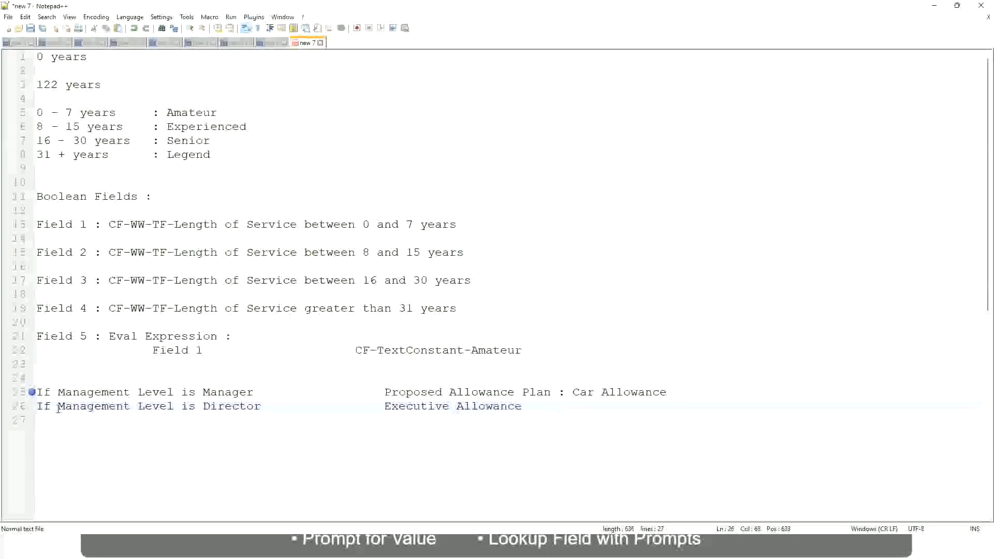
Add a third rule on the line below: "If Management Level is CEO" with the result "CEO Allowance", aligned with the results above
key("Return")
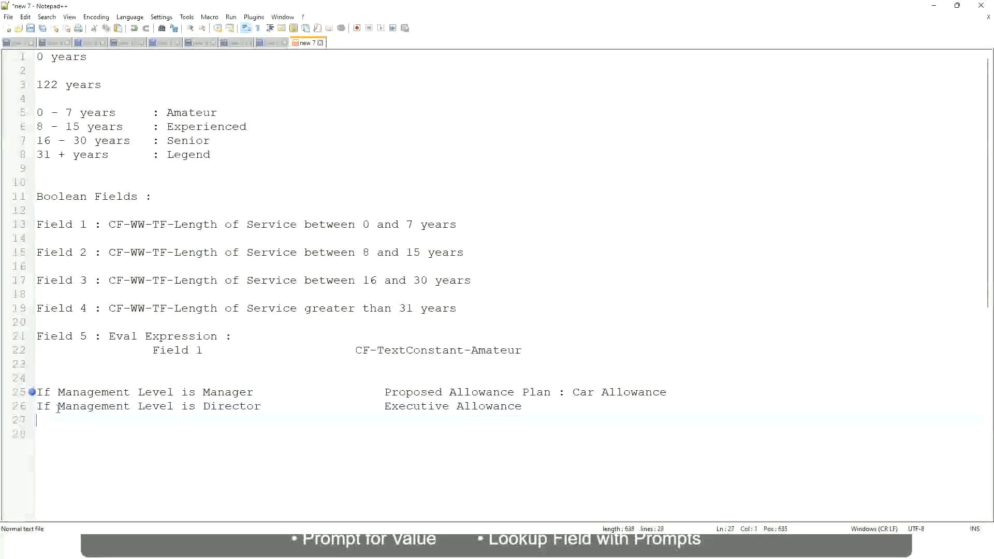
type("If")
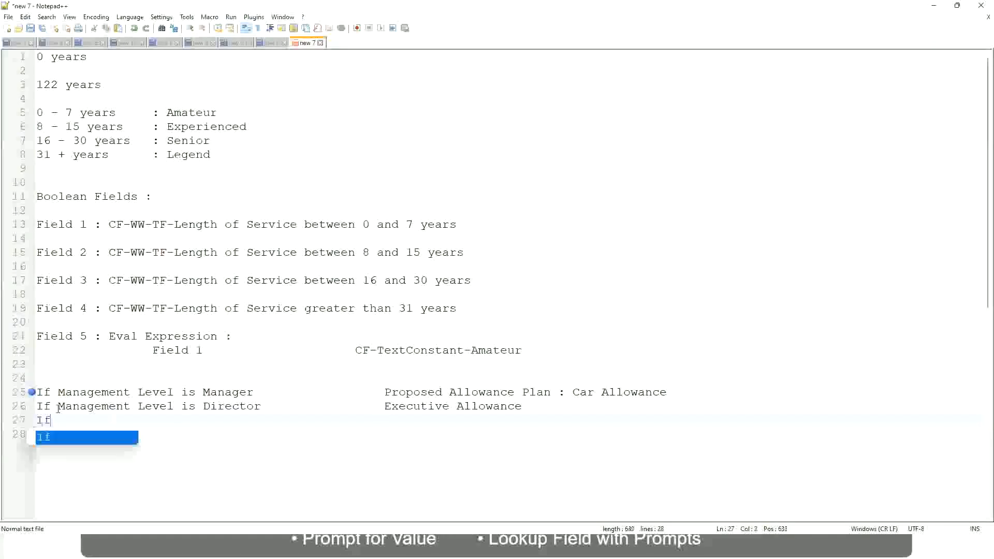
type(" Management is")
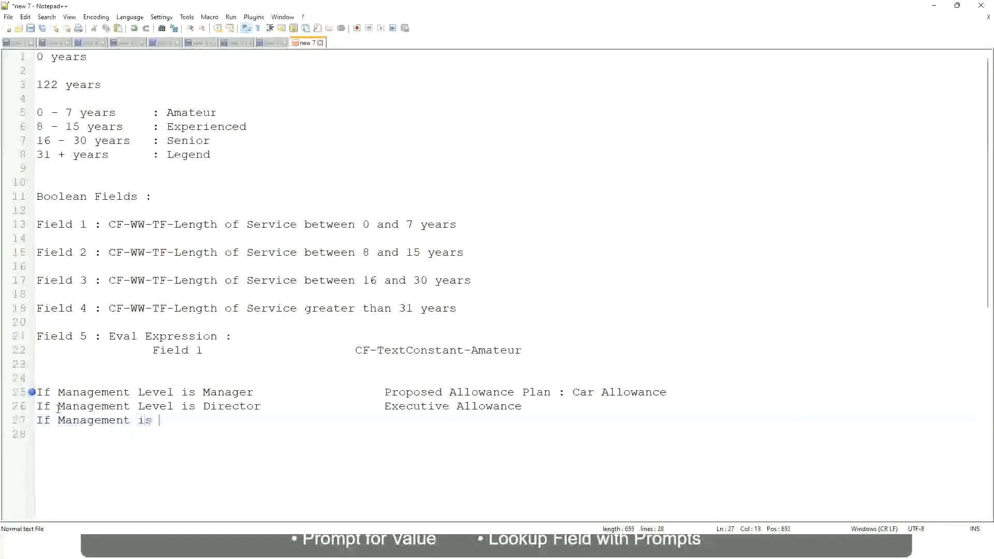
key("BackSpace")
key("BackSpace")
key("BackSpace")
type("le")
key("BackSpace")
key("BackSpace")
type("Le")
key("Down")
key("Down")
key("Return")
type("is CEO")
key("Tab")
type("CEO Allowance")
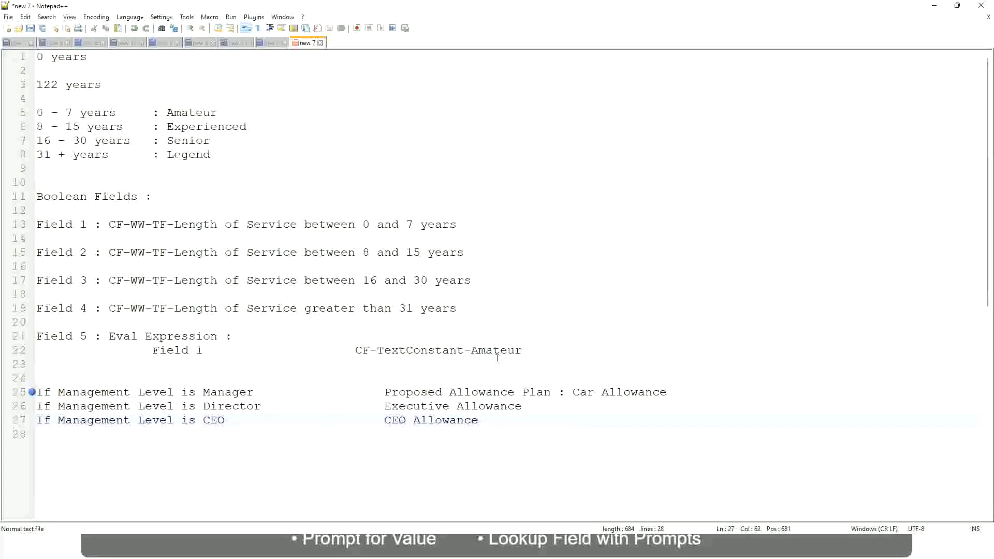
left_click(572, 392)
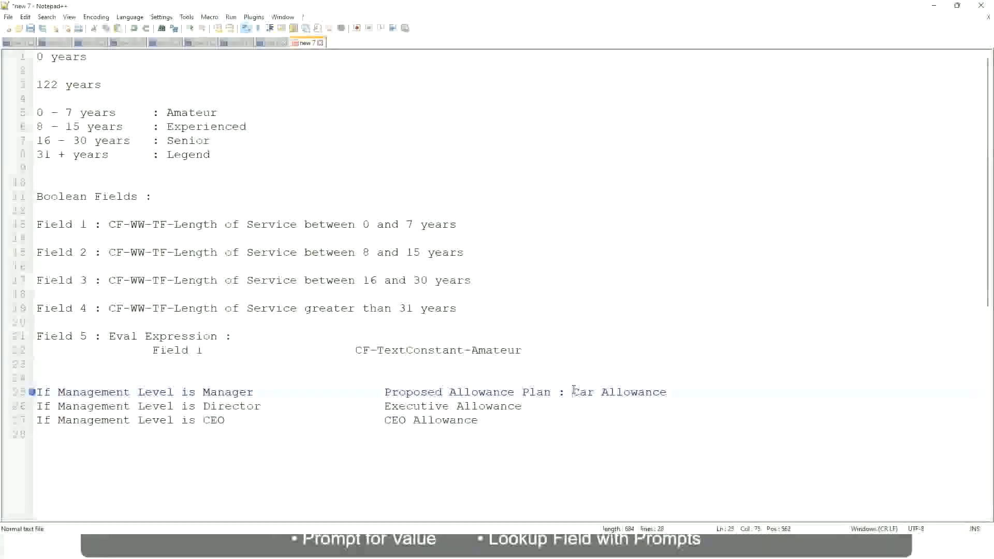
left_click_drag(573, 392, 669, 392)
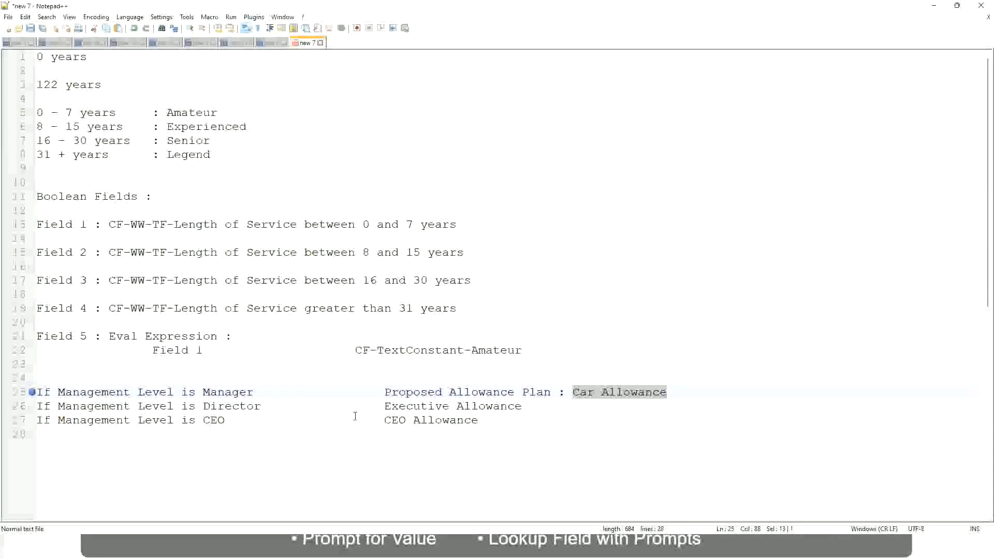
left_click(463, 392)
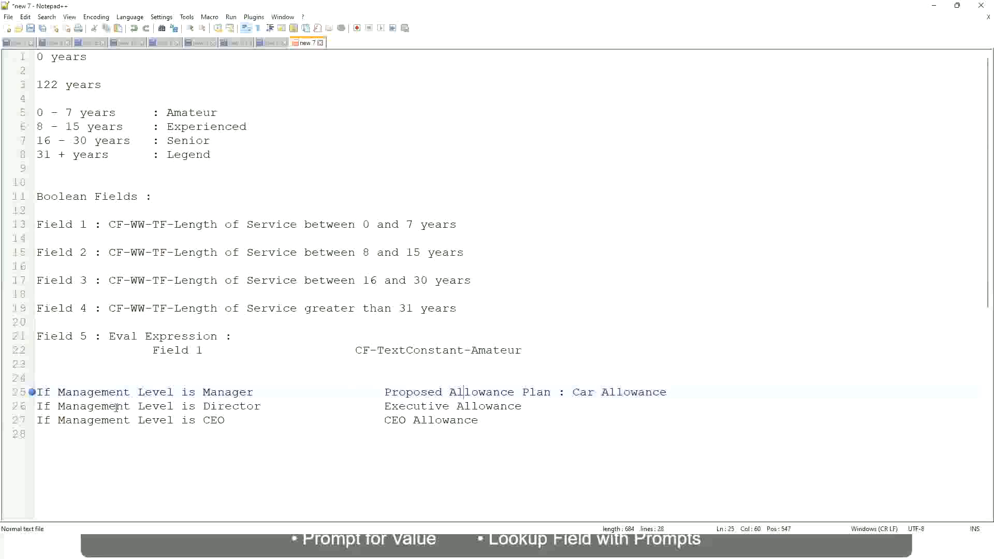
Replace the whole result of the Manager rule on line 25 with "First Line Manager"
left_click(203, 392)
left_click_drag(388, 392, 682, 389)
type("Managers")
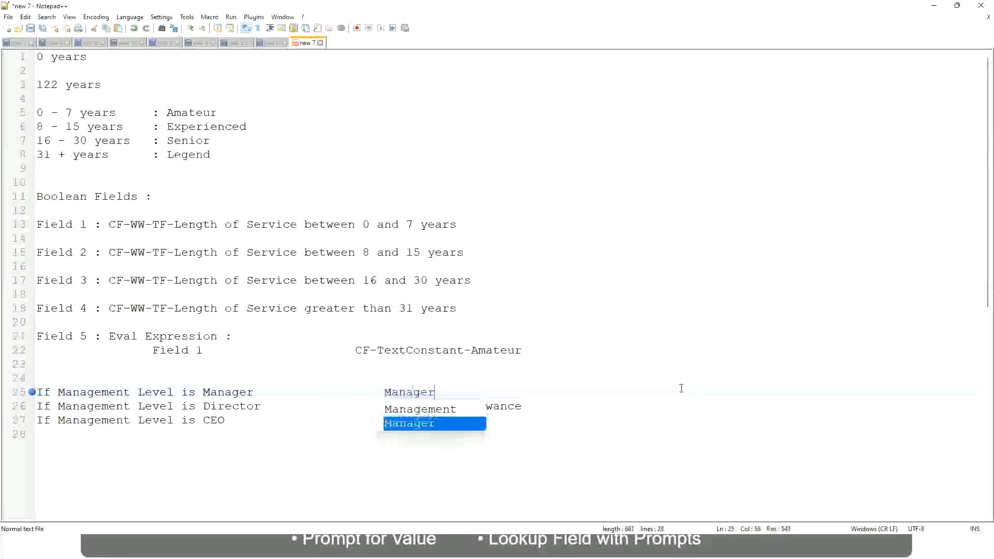
key("BackSpace")
key("BackSpace")
key("BackSpace")
key("BackSpace")
key("BackSpace")
key("BackSpace")
key("BackSpace")
key("BackSpace")
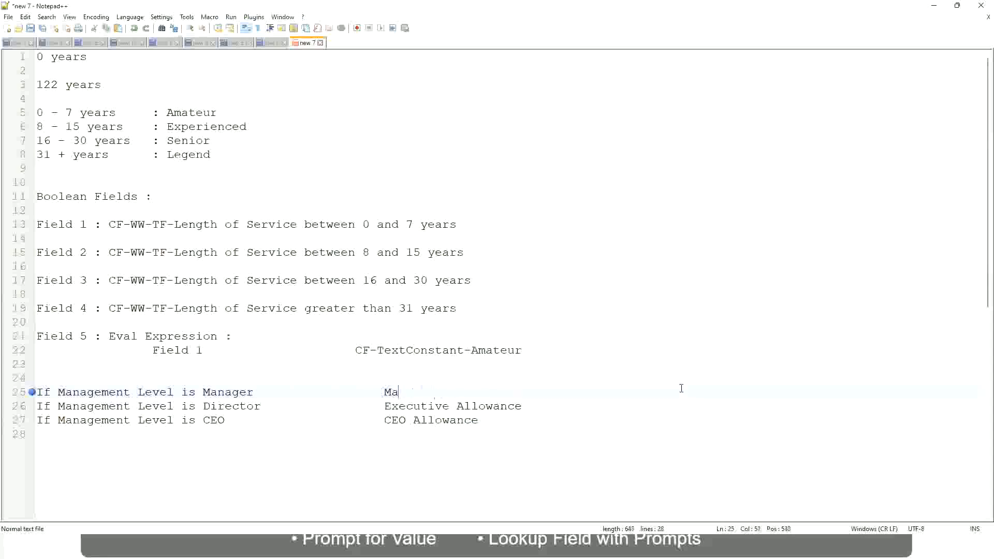
type("First Li")
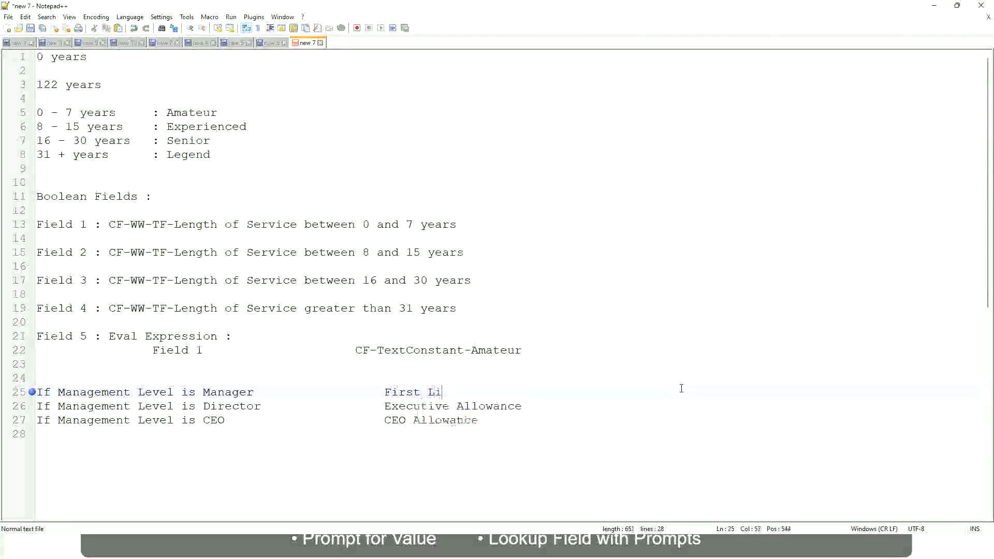
type("ne Manager")
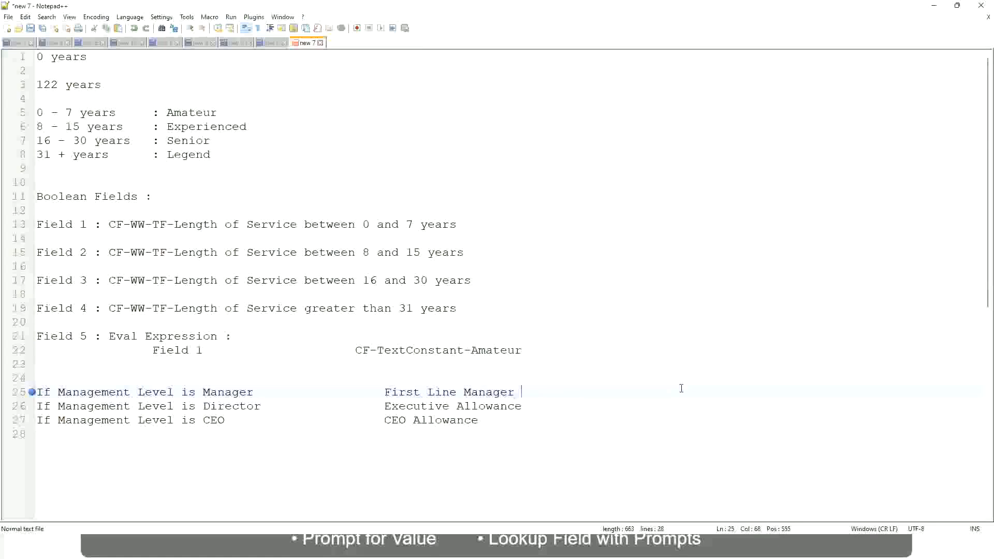
Insert "Name of the" in front of "First Line Manager" in the Manager rule's result
key("Left")
key("Left")
key("Left")
key("Left")
key("Left")
key("Left")
key("Left")
key("Left")
key("Left")
key("Left")
type("Name of the")
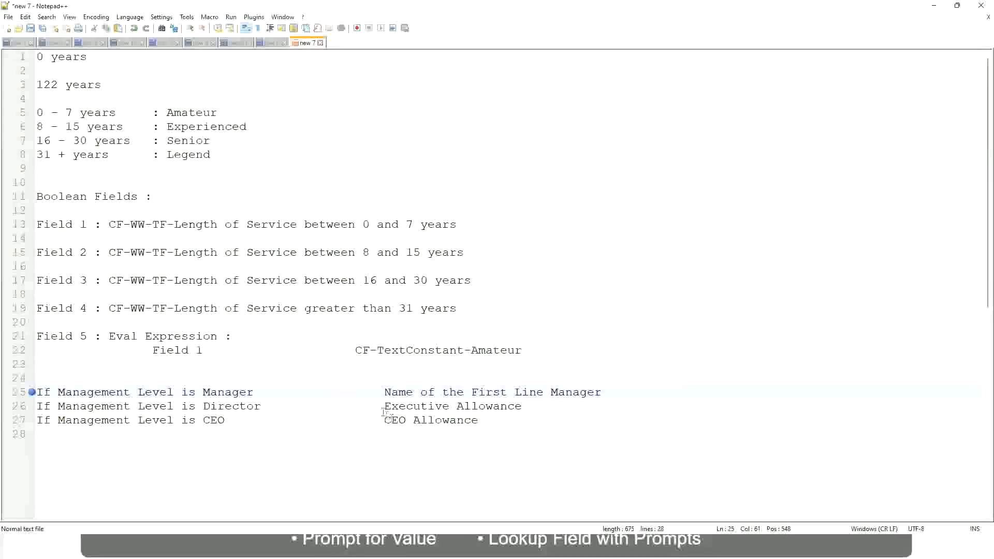
Replace the Director rule's result "Executive Allowance" with the beginning "Name of"
left_click_drag(384, 406, 527, 401)
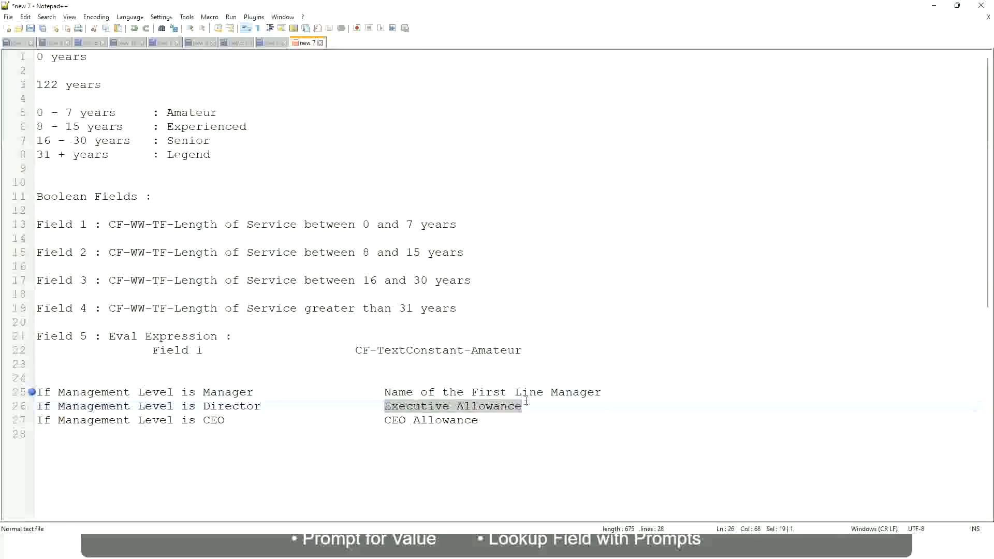
type("Name ")
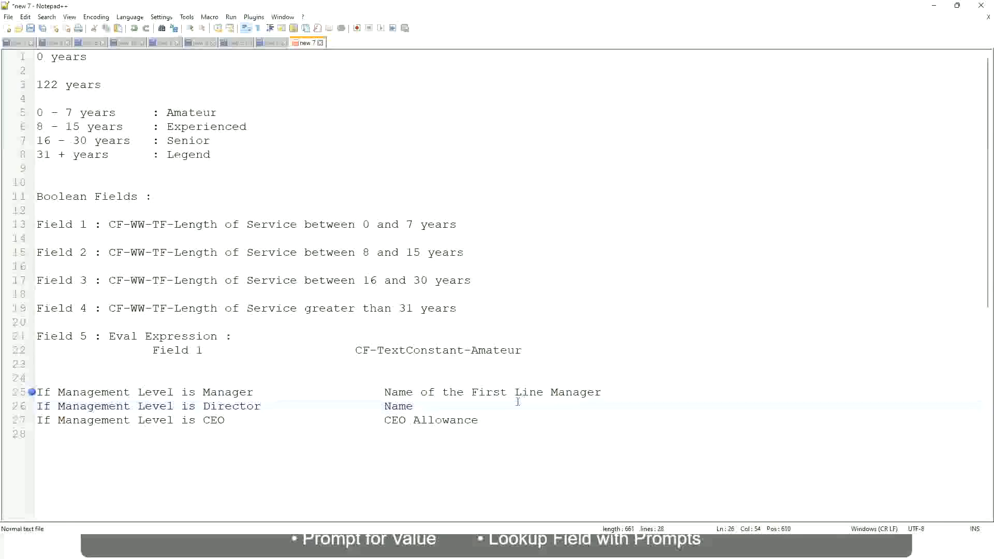
type("of First")
key("BackSpace")
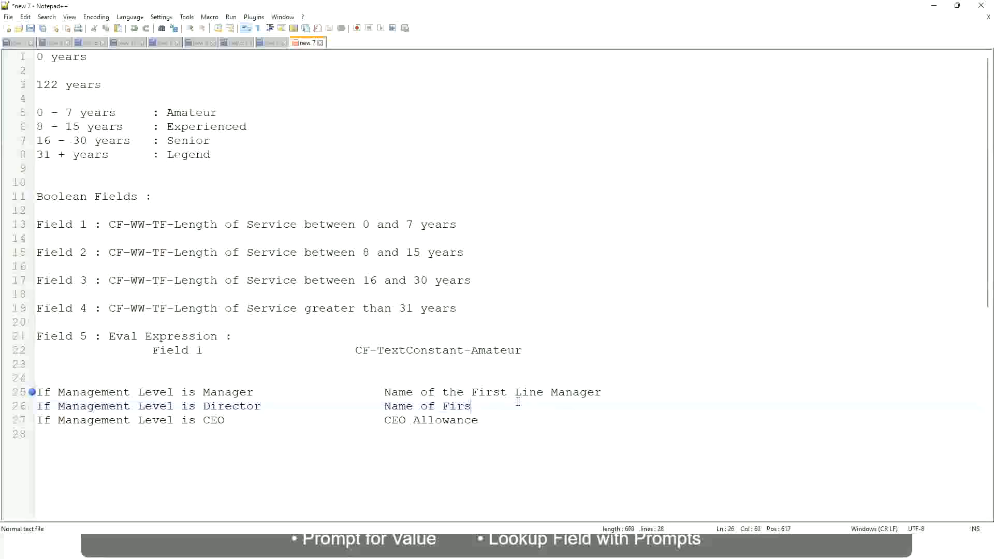
key("BackSpace")
key("BackSpace")
key("BackSpace")
key("BackSpace")
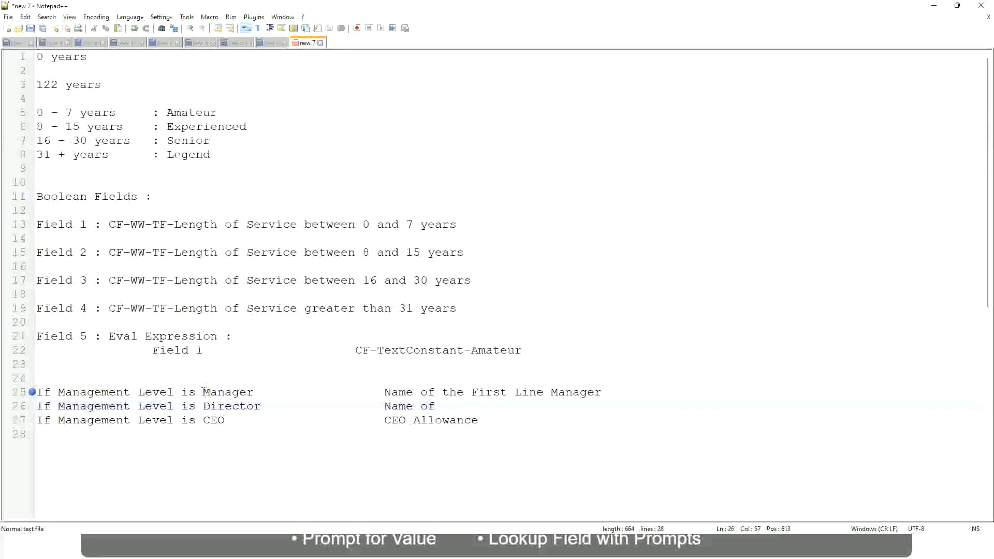
Change "First" to "Second" in the Manager rule's result and complete the Director rule's result as "Name of Manager"
double_click(487, 394)
type("Second")
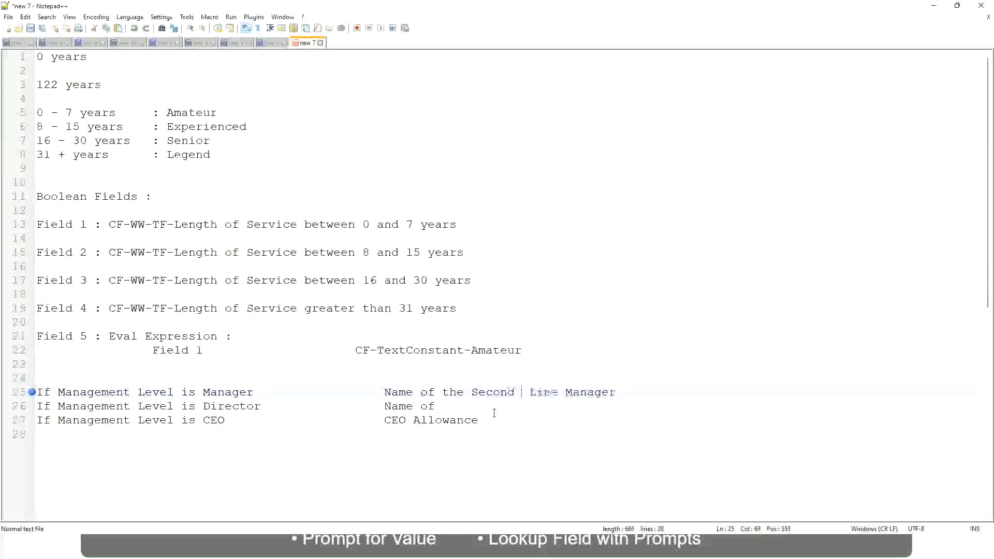
key("BackSpace")
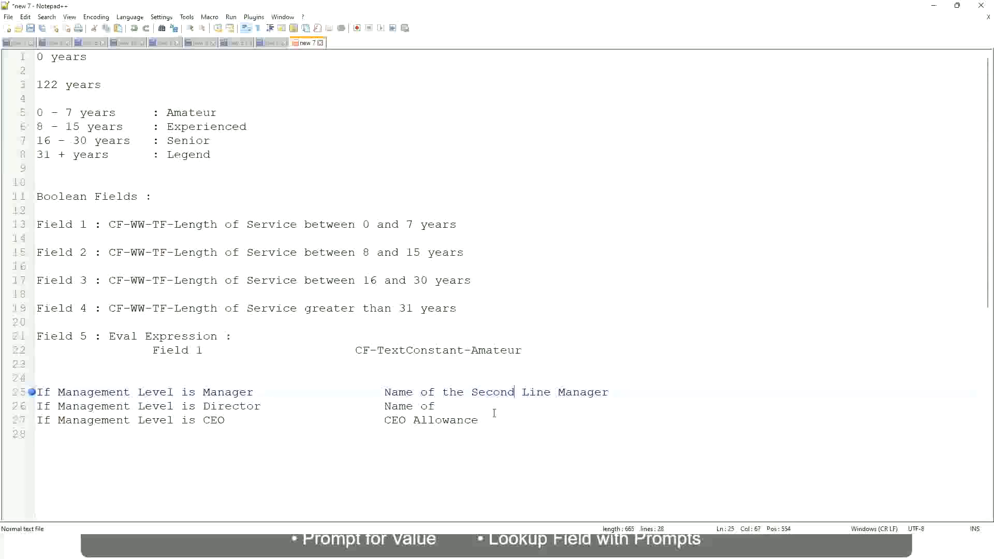
left_click(450, 406)
type("Manager")
Replace the CEO rule's result "CEO Allowance" with "name of CEO/Himself/Herself"
left_click_drag(384, 420, 492, 419)
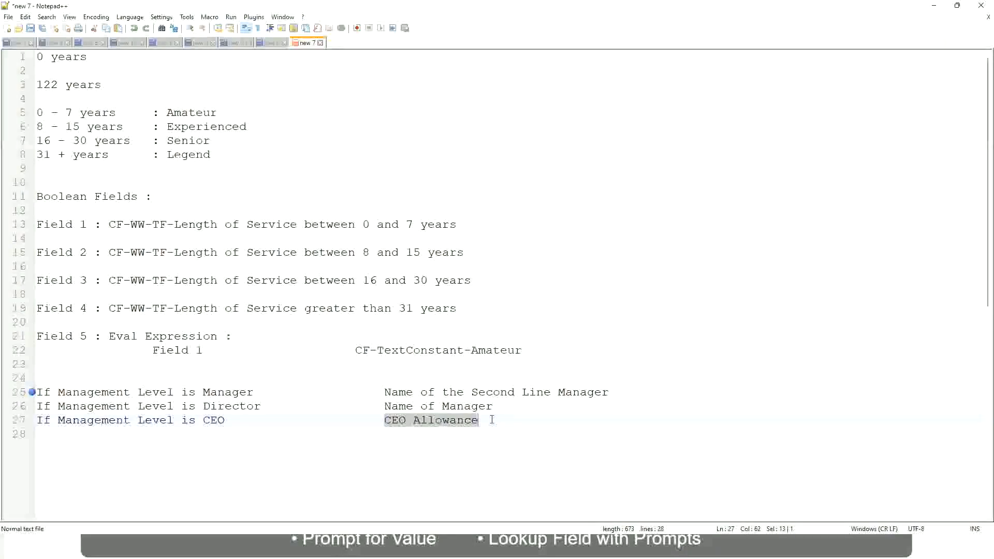
type("name of CEO")
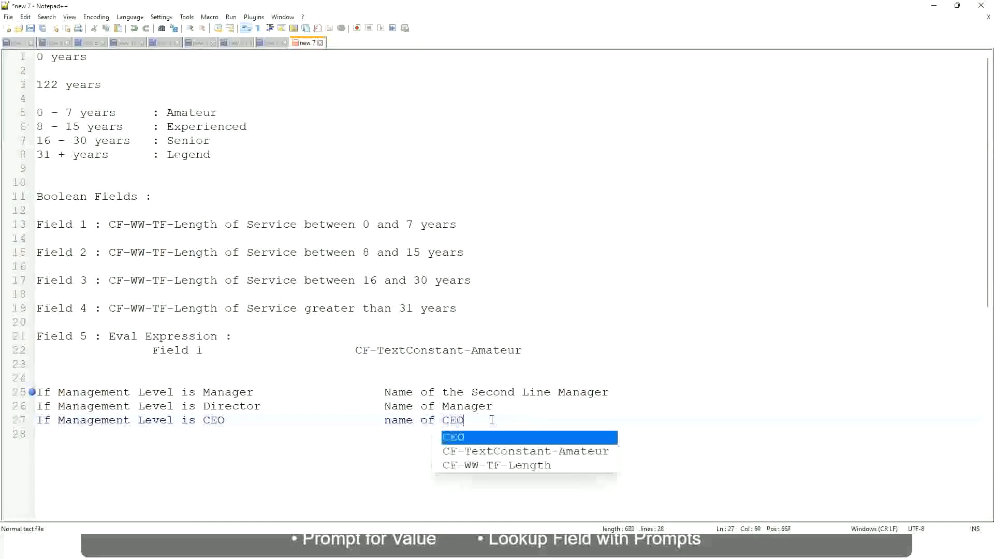
key("BackSpace")
type("/")
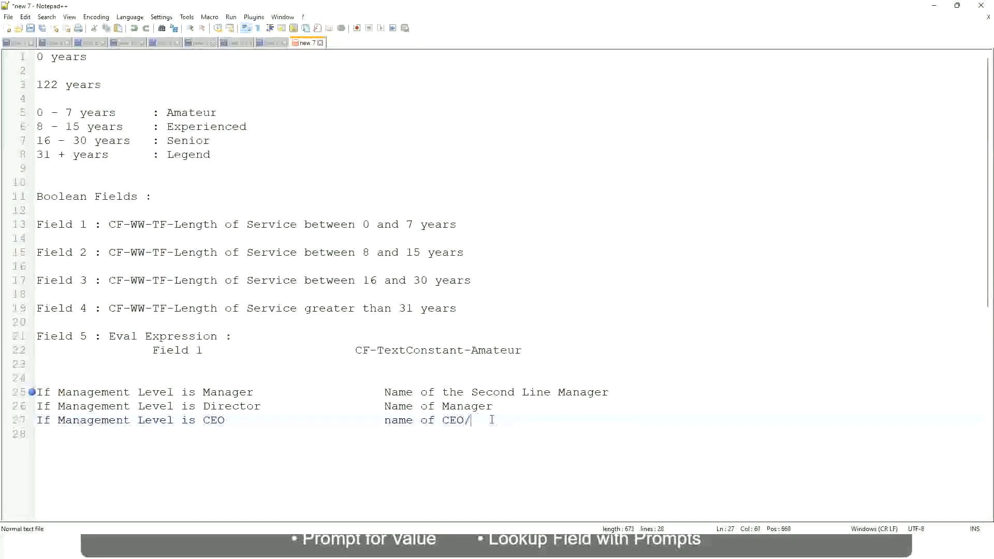
type("Himself/Herself")
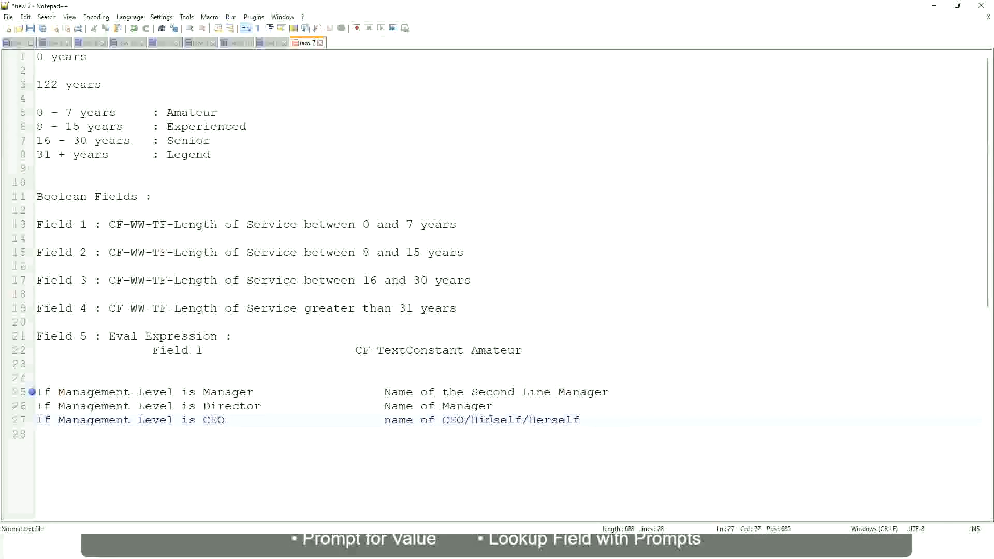
Remove the bookmark from line 25 and place the cursor in the Manager condition
left_click(358, 420)
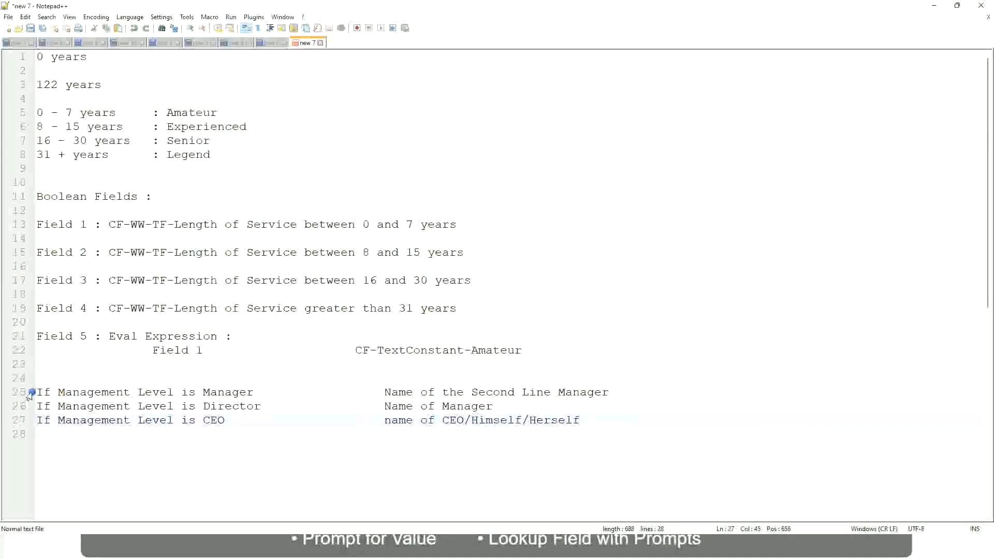
left_click(109, 392)
left_click(231, 392)
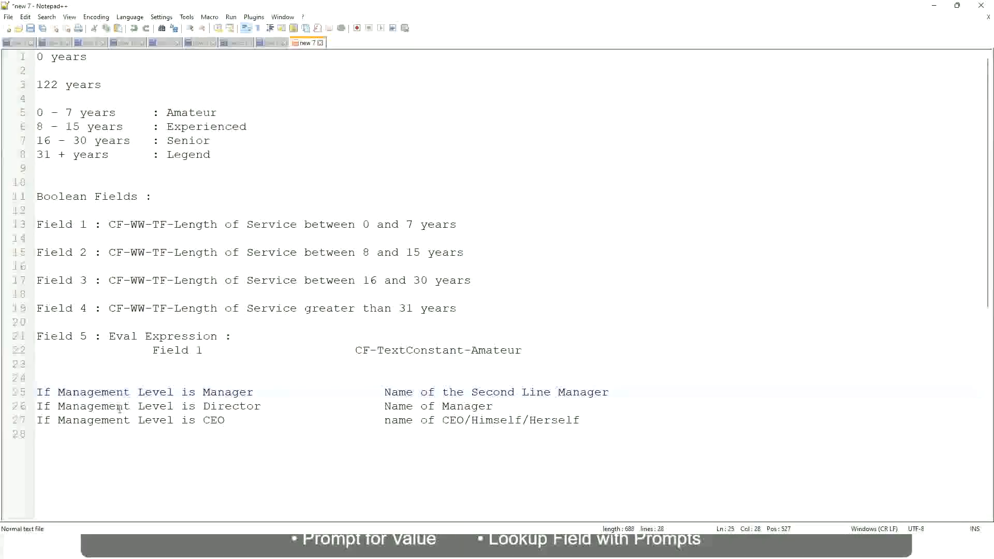
Review how the Manager, Director and CEO conditions on lines 25 to 27 map to their resulting names
left_click(203, 406)
left_click(245, 406)
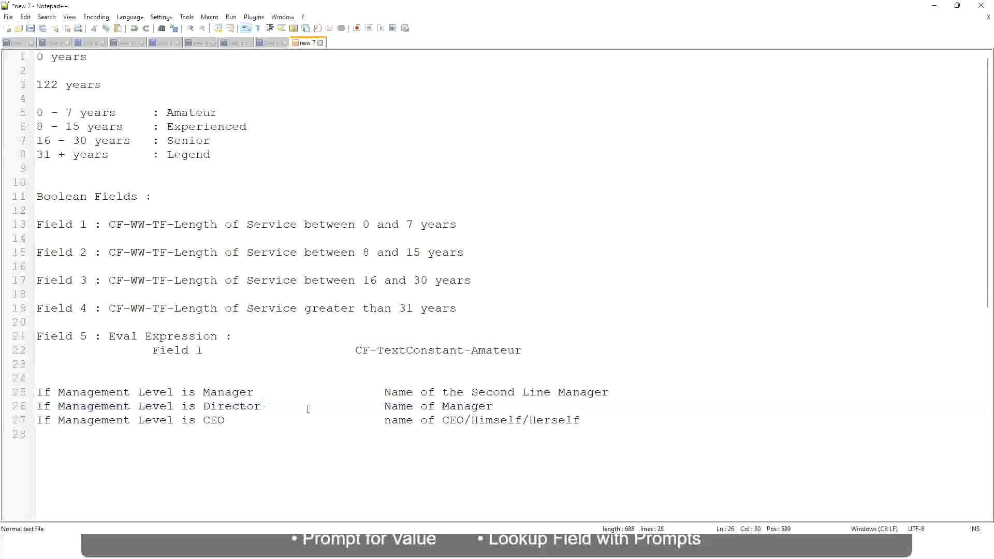
left_click(494, 406)
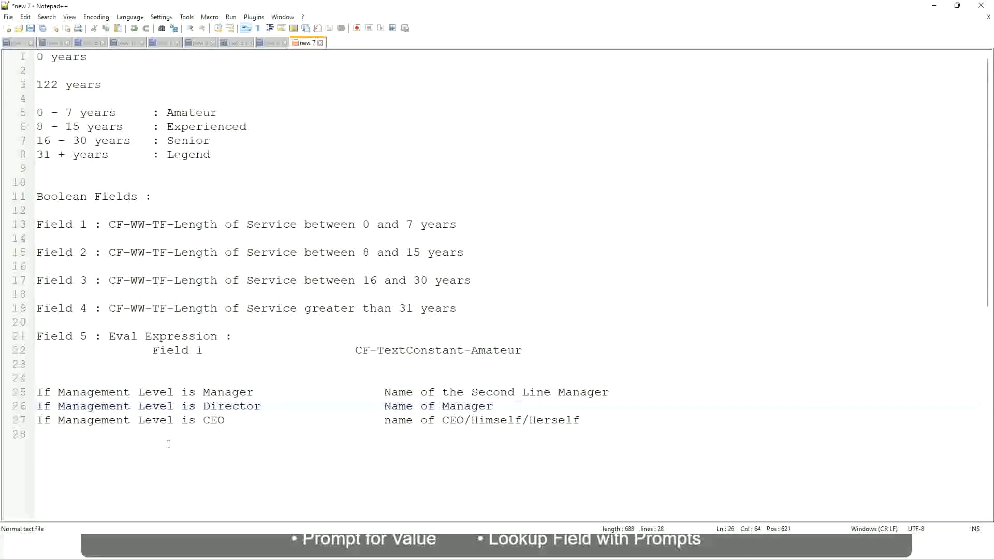
left_click(222, 408)
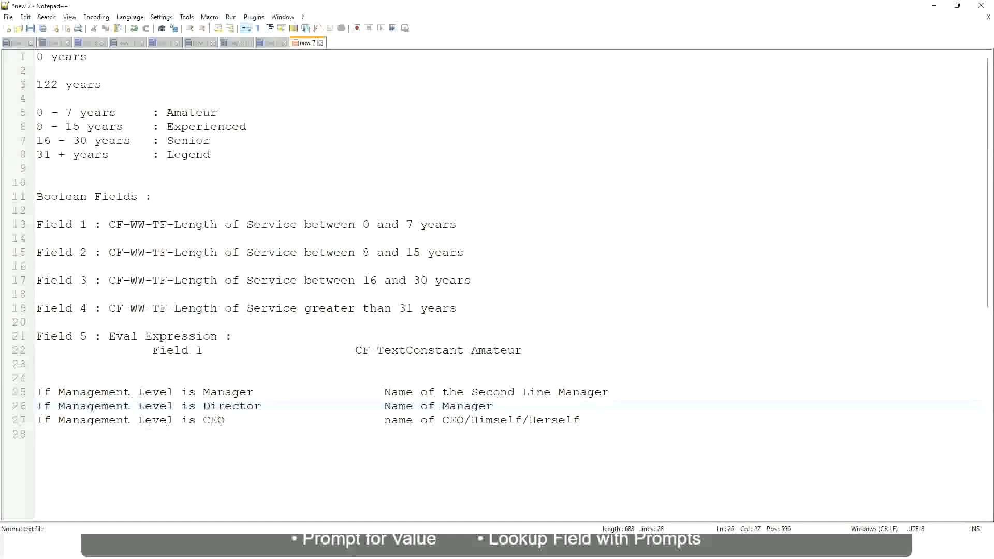
left_click(215, 421)
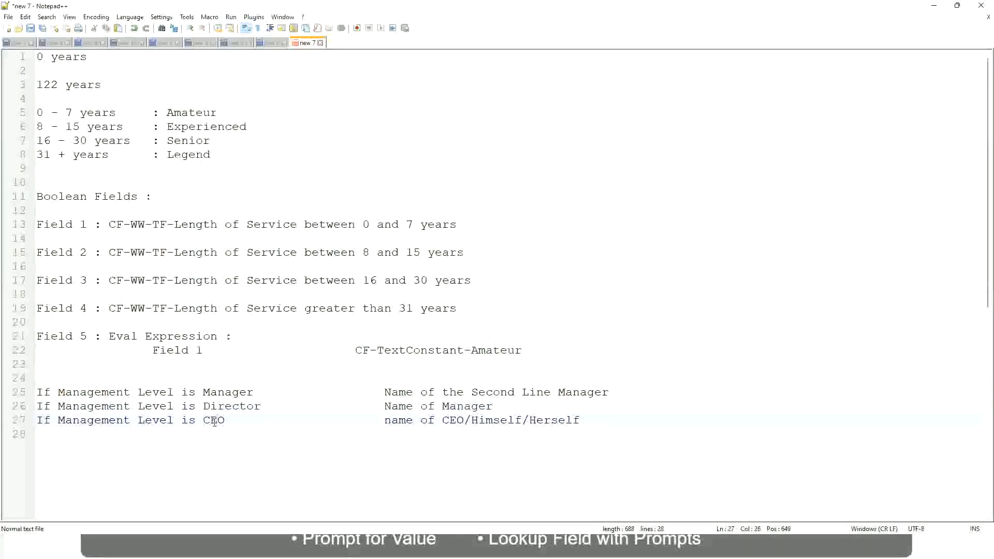
left_click(465, 421)
left_click(584, 420)
left_click_drag(604, 420, 21, 396)
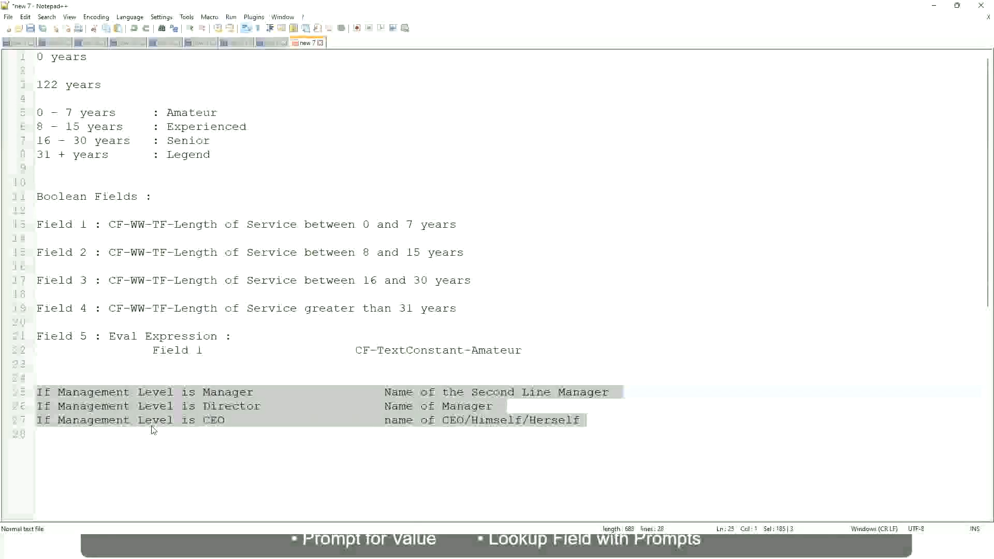
left_click(420, 392)
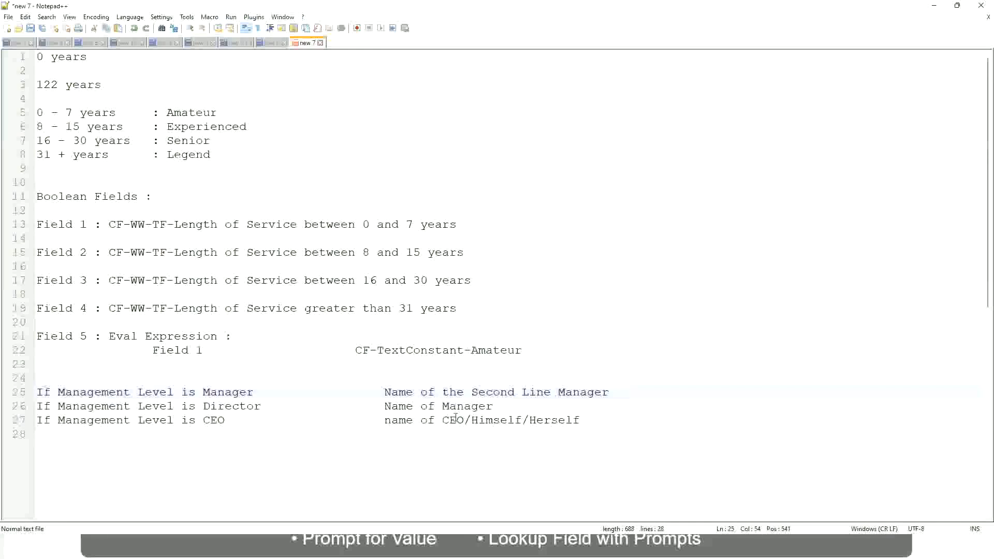
left_click_drag(384, 392, 610, 393)
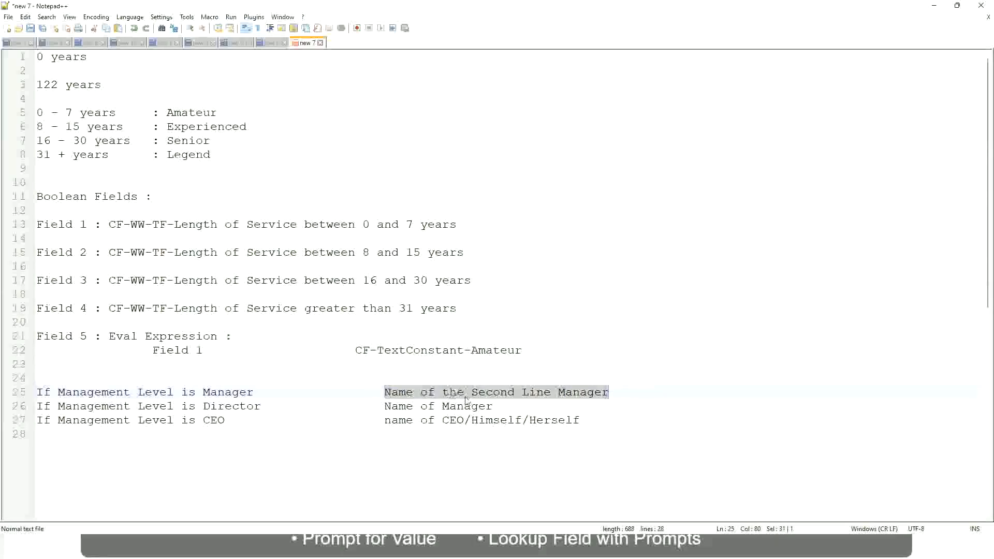
left_click(465, 395)
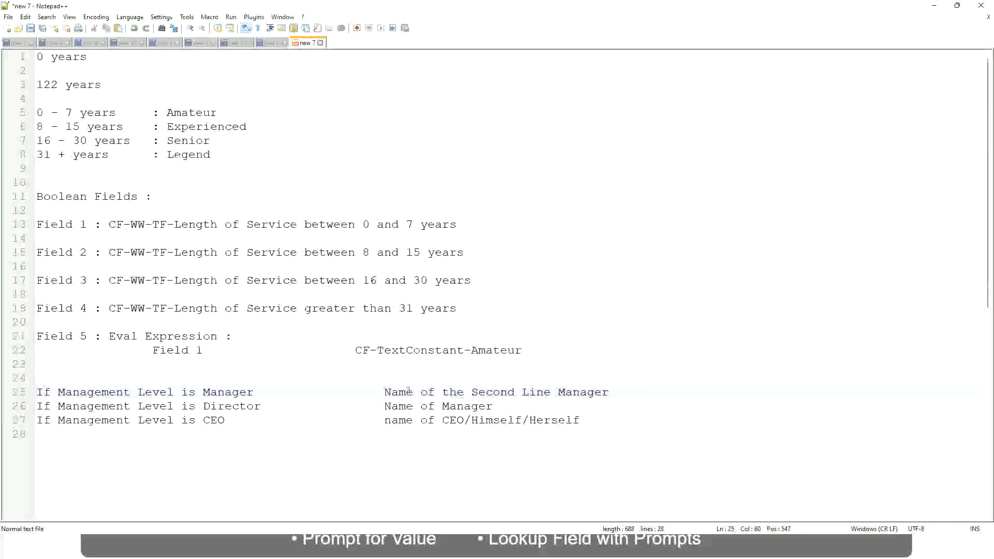
left_click_drag(384, 392, 612, 392)
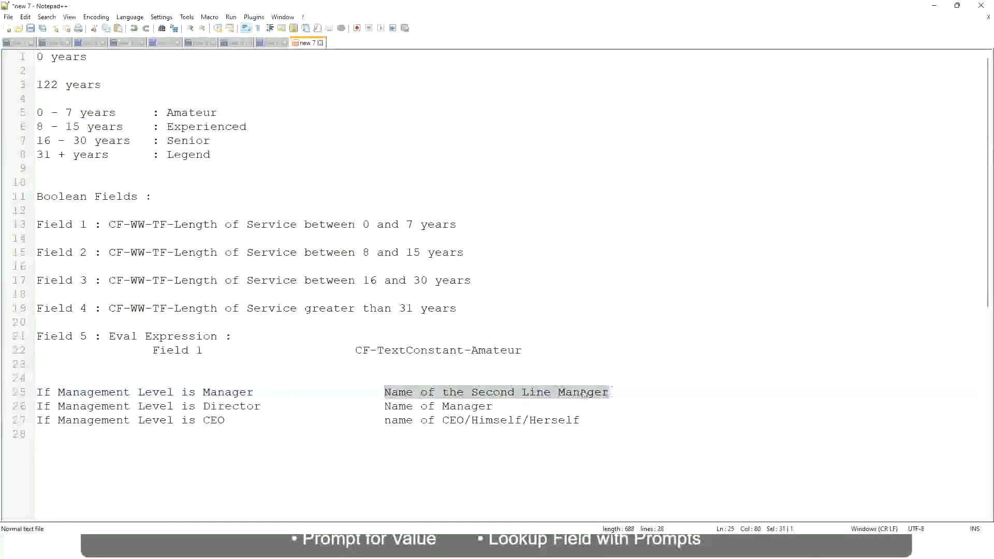
left_click(510, 395)
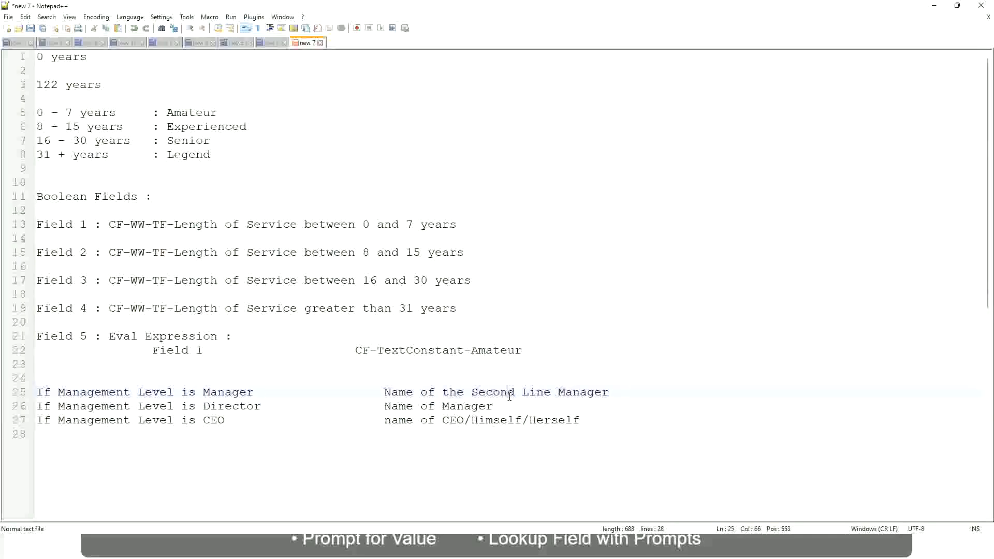
left_click(260, 392)
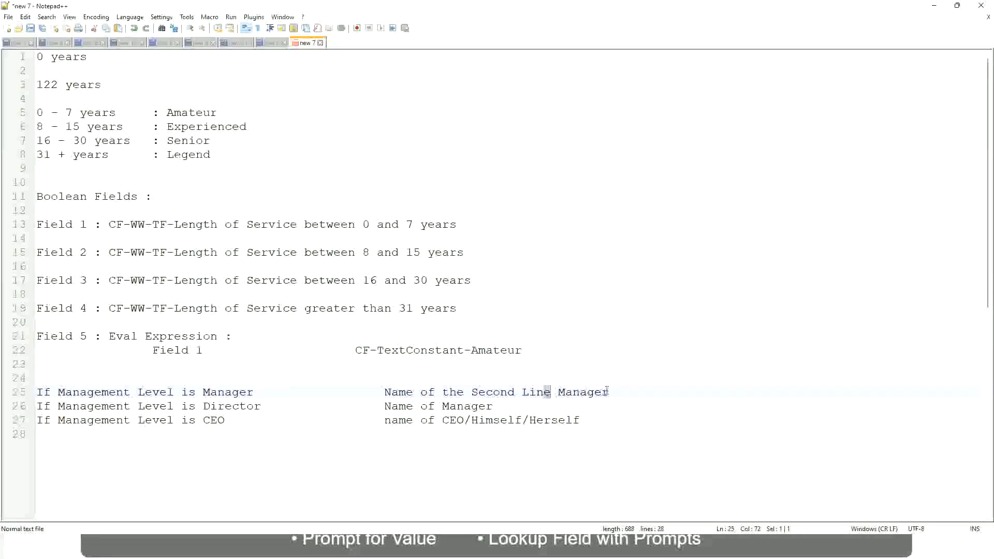
Compare the management-level results on lines 25 to 27 with the experience band labels on lines 5 to 8
left_click(625, 389)
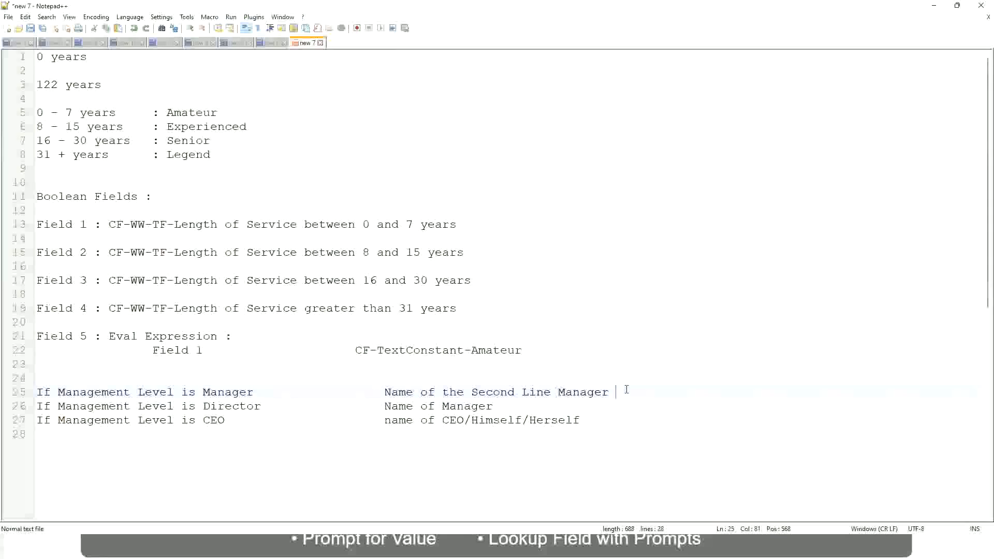
left_click(589, 391)
double_click(191, 112)
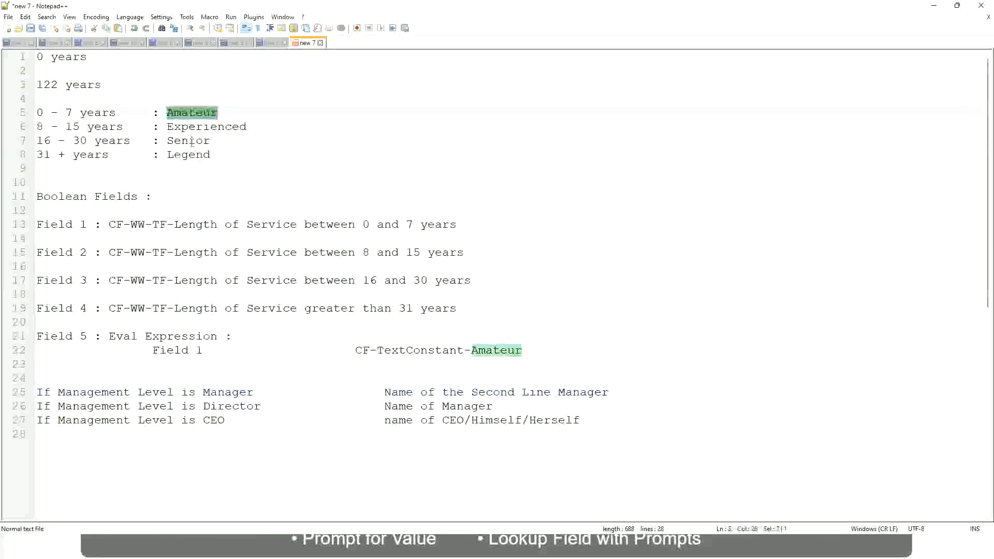
double_click(193, 126)
double_click(192, 141)
left_click(225, 149)
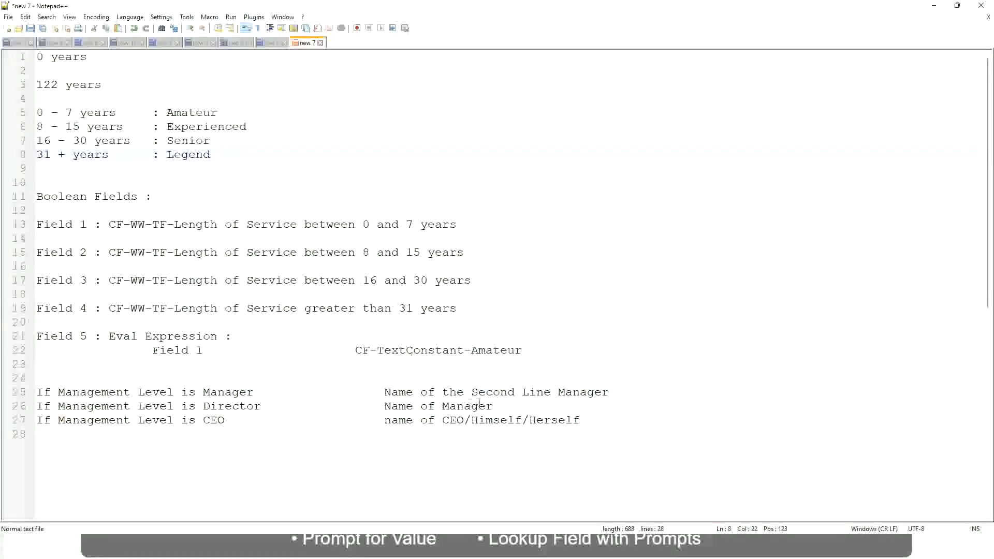
left_click(508, 420)
left_click(478, 393)
left_click(270, 413)
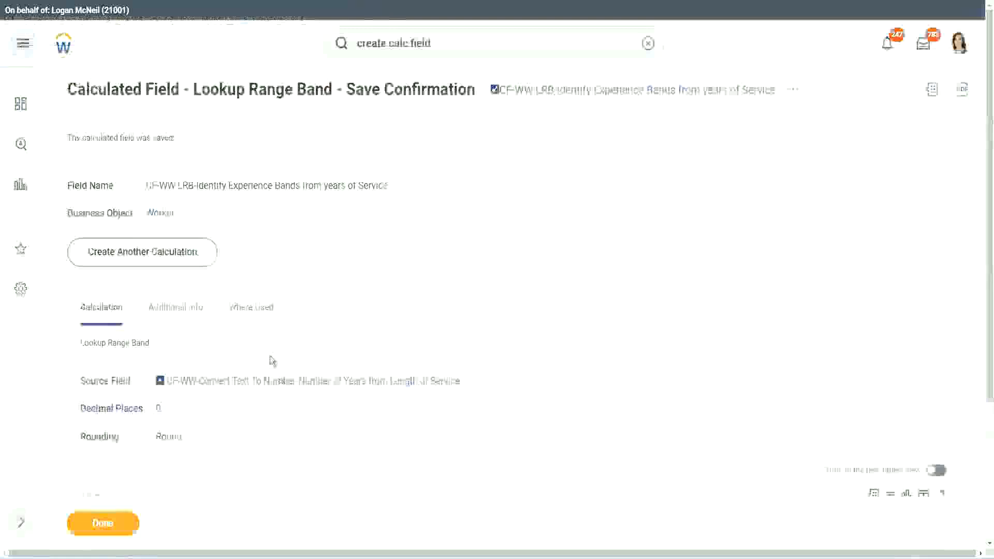
Switch to Workday, review the saved Lookup Range Band calculated field's value ranges and copy the field's name
scroll(378, 158, "down", 4)
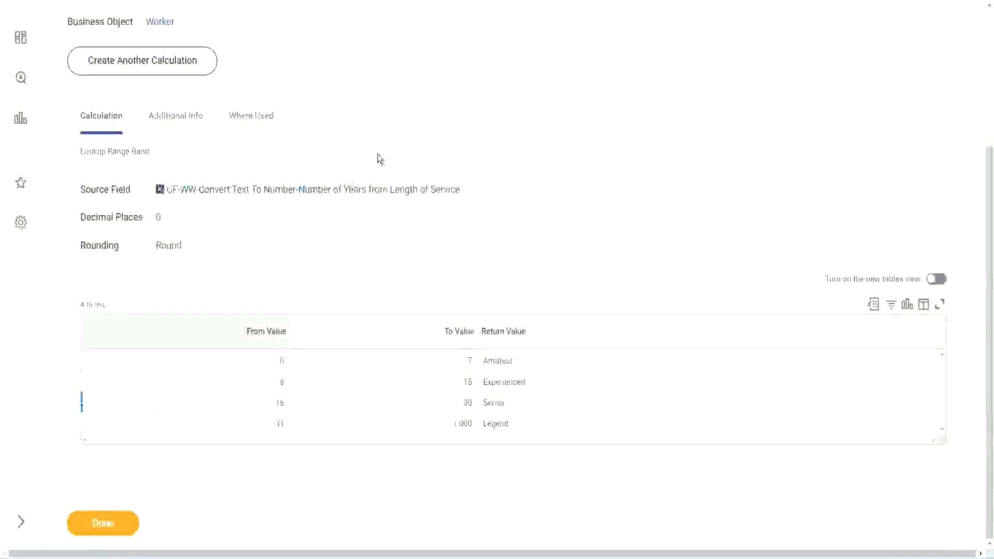
scroll(386, 199, "up", 4)
right_click(585, 101)
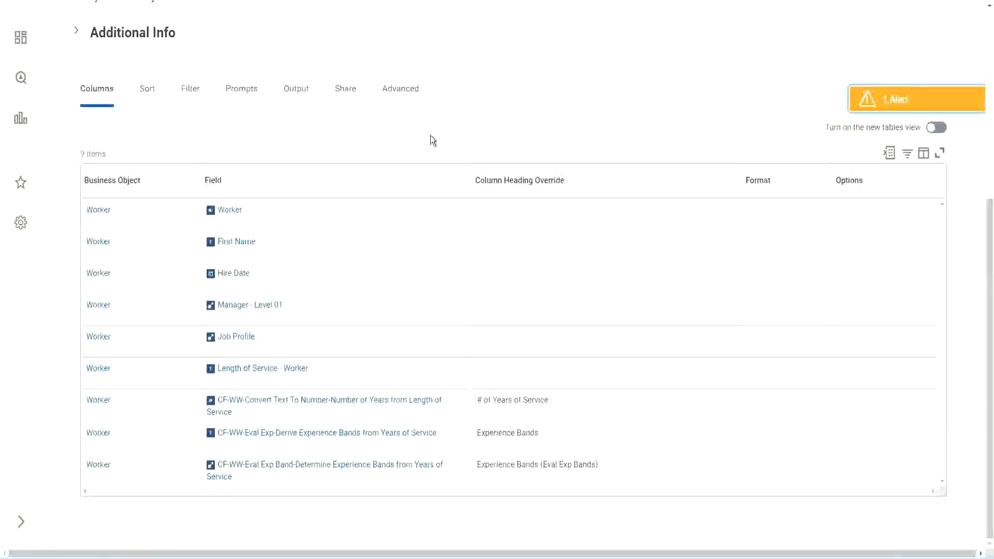
Open the WW Employee Details custom report for editing
scroll(431, 141, "up", 6)
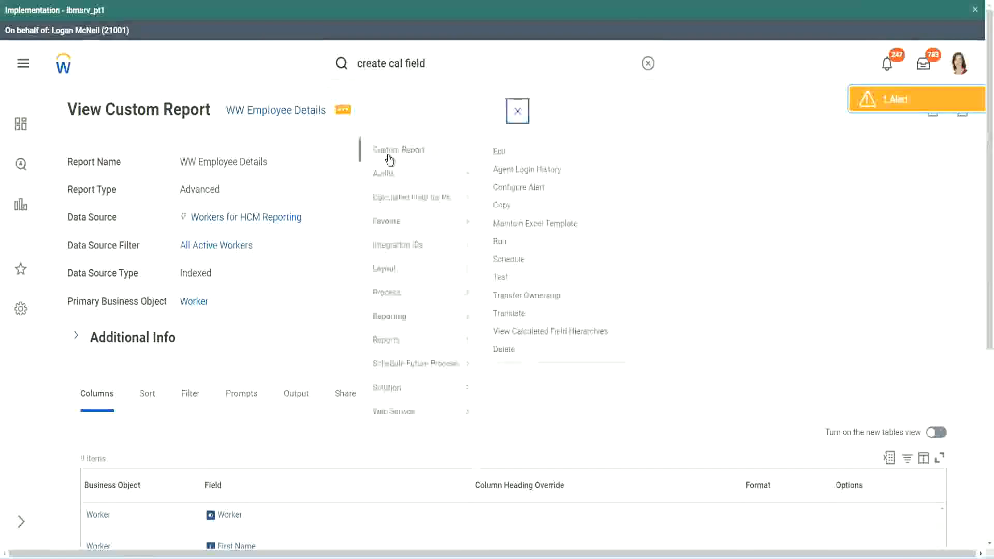
left_click(508, 154)
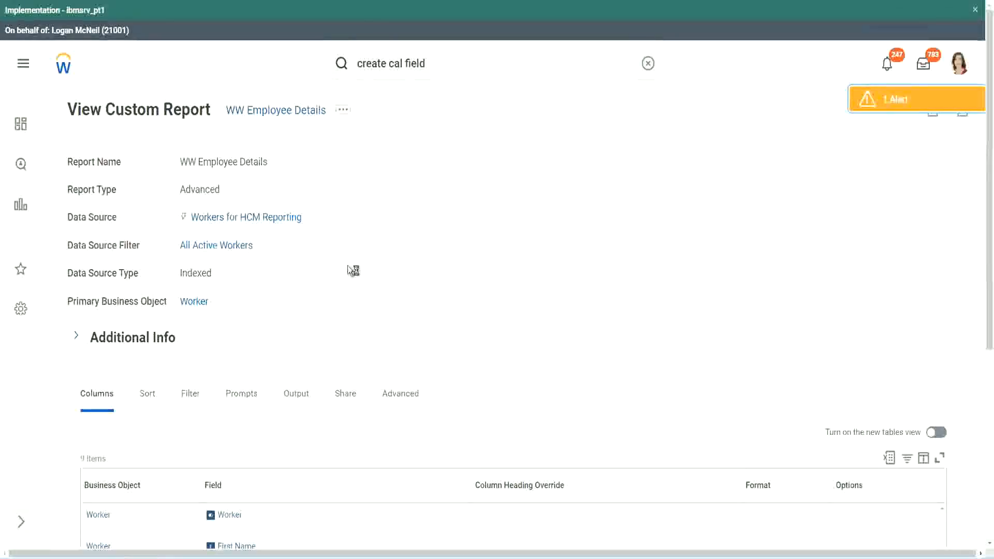
scroll(378, 267, "down", 5)
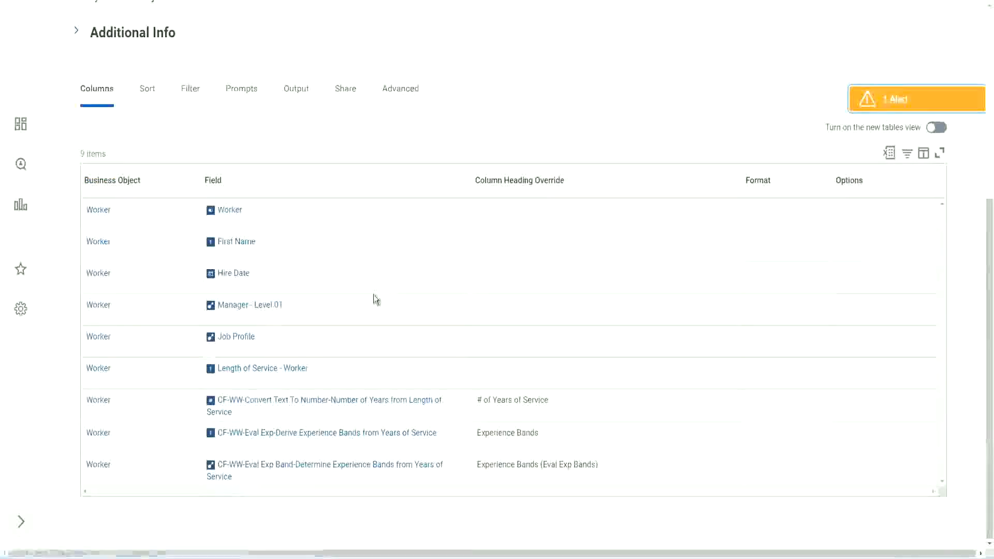
Add a Worker column after the last report column, using the field "CF-WW-LRB-Identify Experience Bands from years of Service"
scroll(372, 288, "down", 5)
scroll(189, 355, "down", 3)
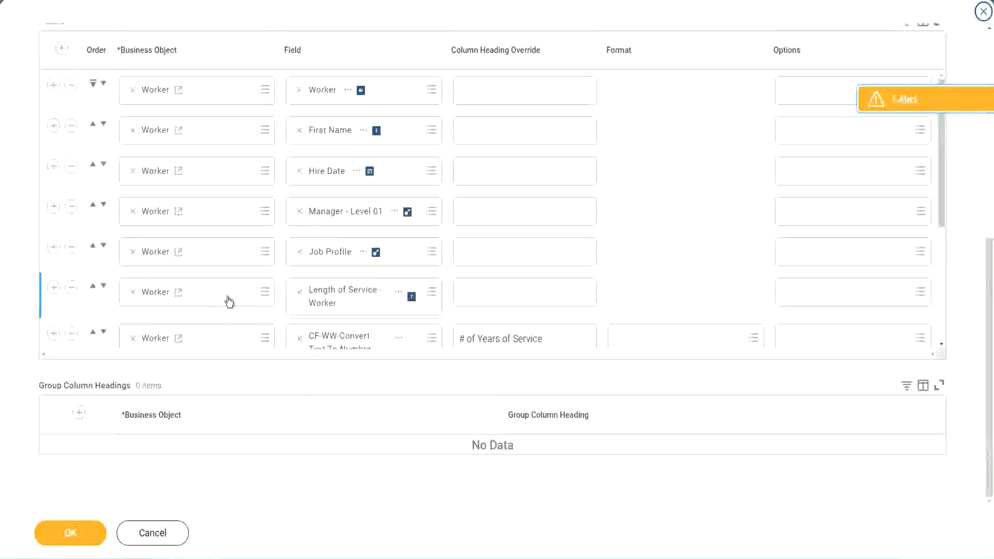
scroll(153, 315, "down", 4)
left_click(54, 278)
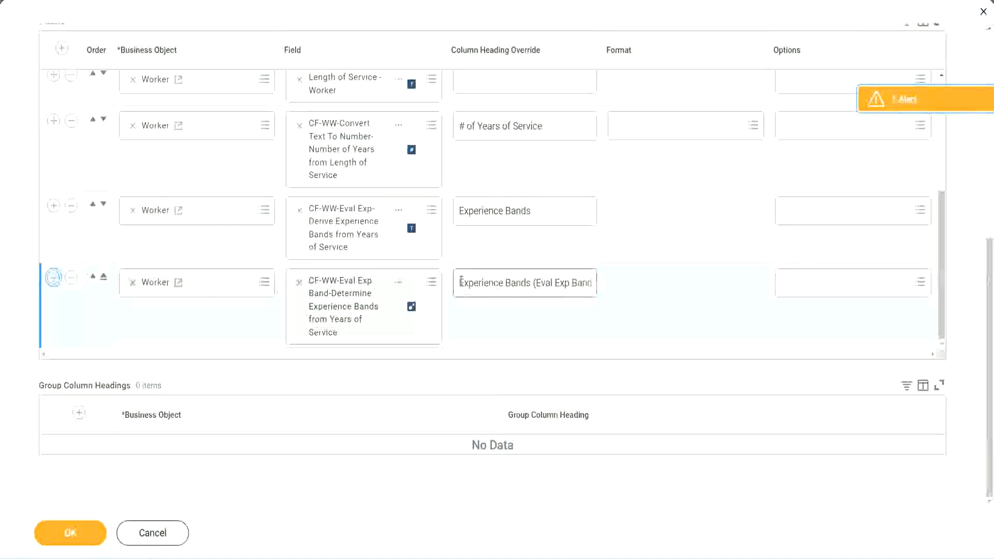
left_click(338, 330)
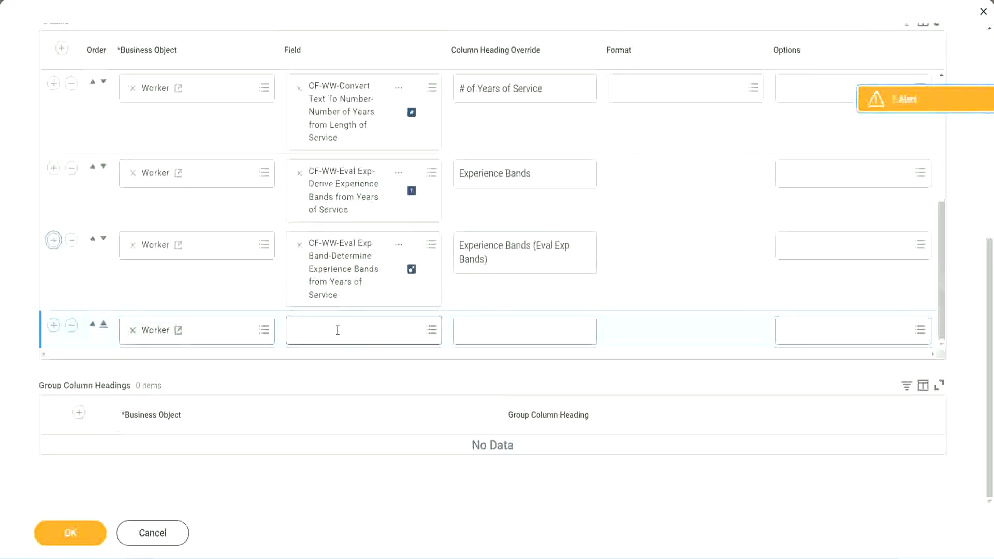
key("ctrl+v")
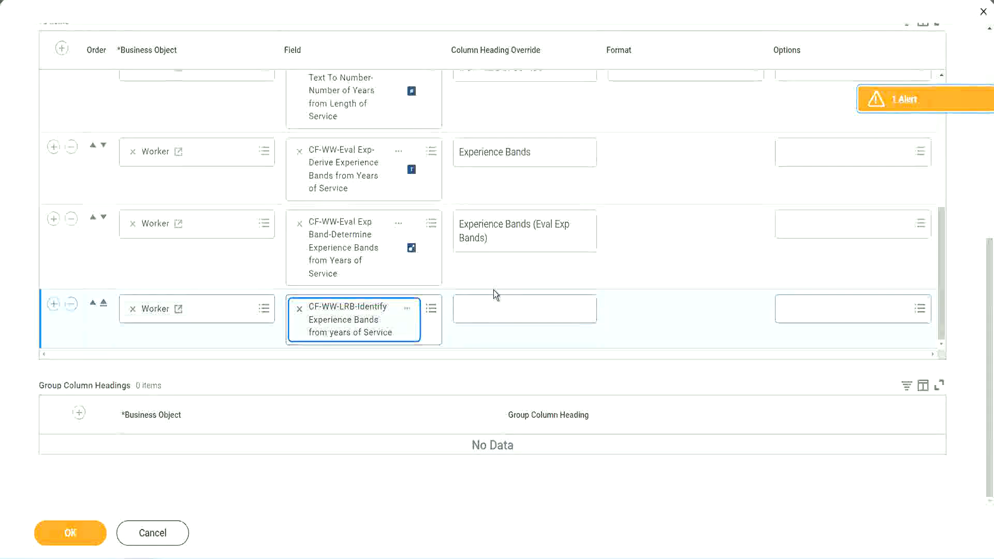
Set the new column's heading override to "Experience Bands (LRB)"
left_click(496, 303)
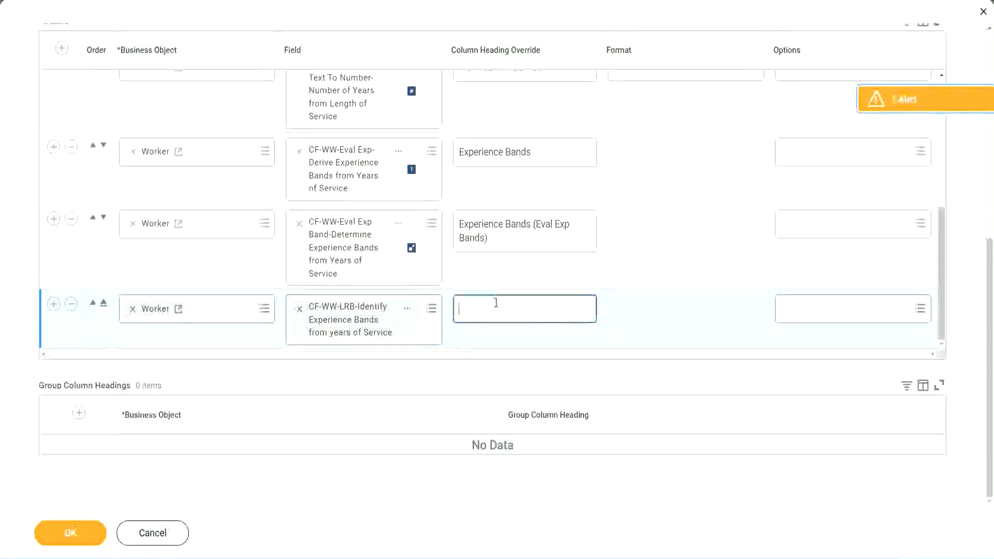
type("Ex")
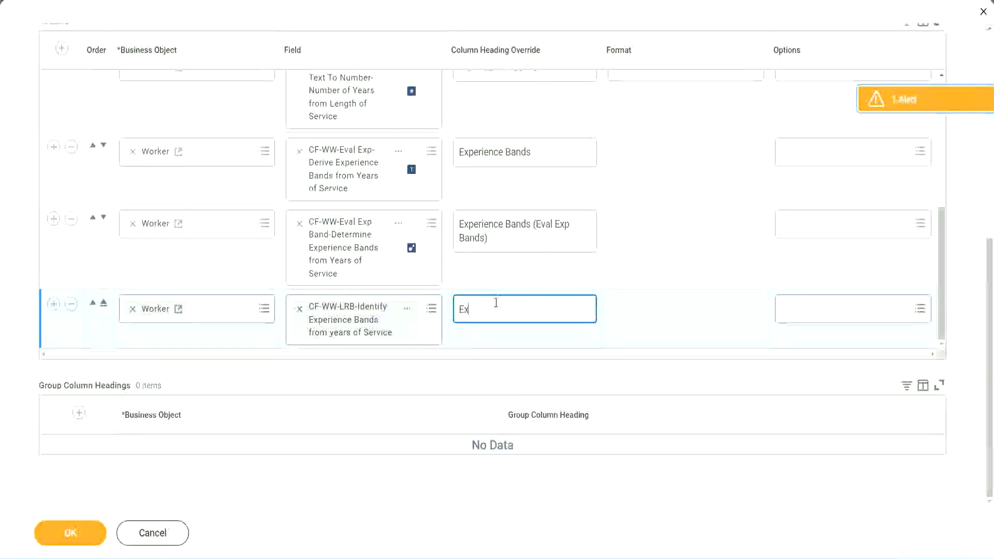
type("pernence")
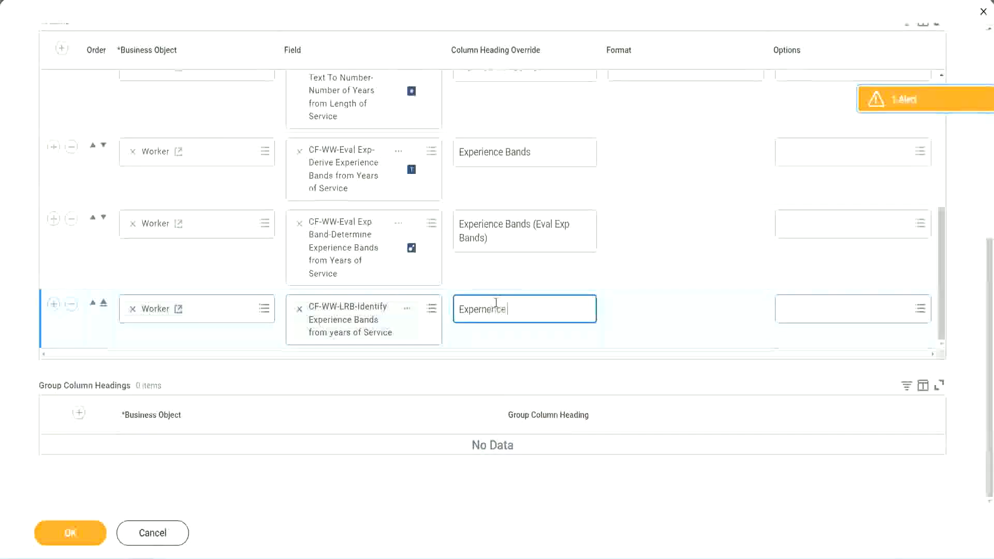
key("BackSpace")
key("BackSpace")
key("BackSpace")
key("BackSpace")
key("BackSpace")
type("ience Bands")
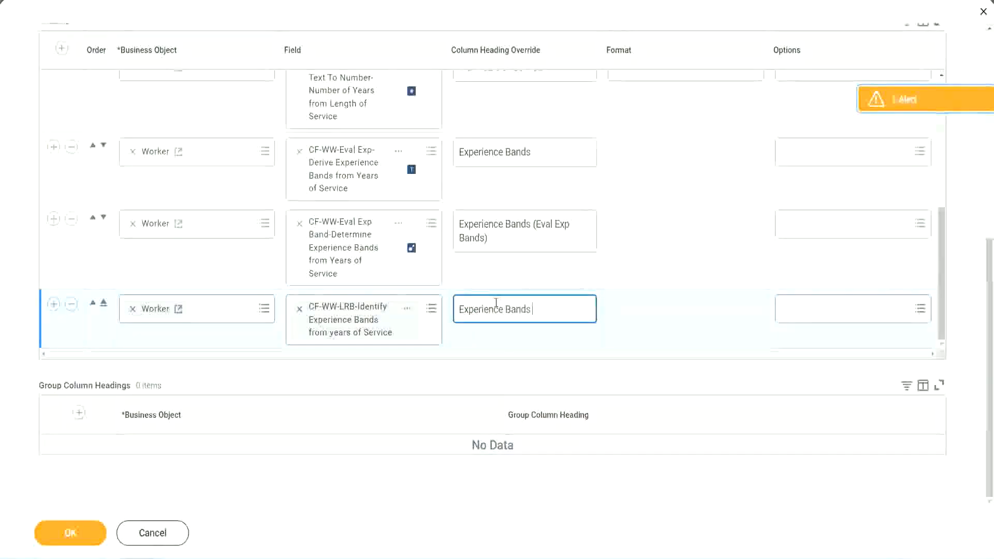
type(" (LRB)")
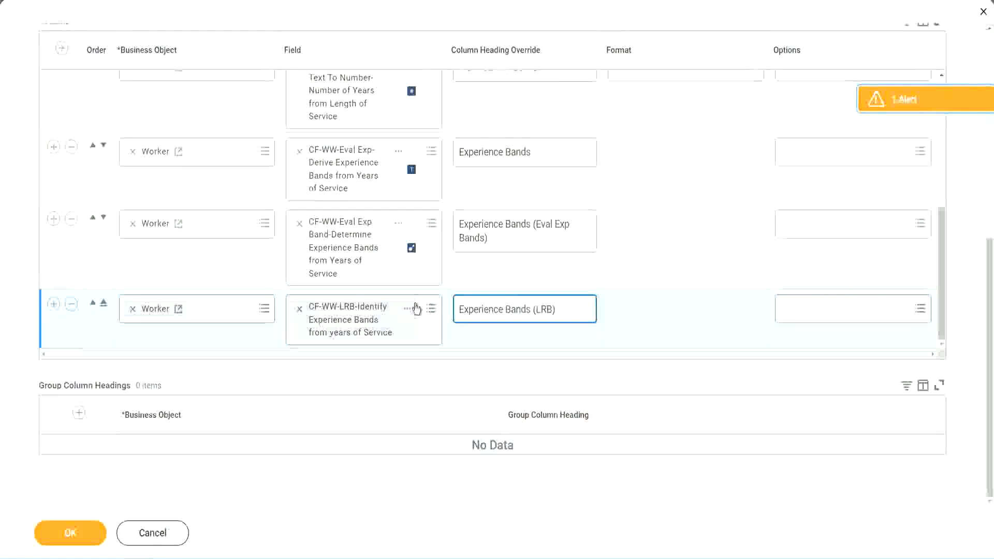
Save the report changes and run the report with the worker type, employee type and contingent worker type prompts left blank
left_click(87, 542)
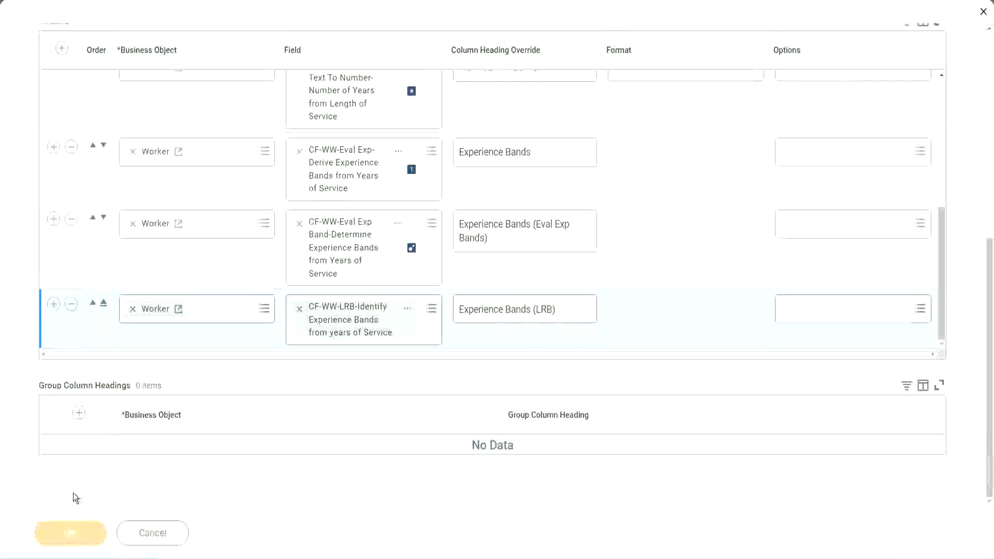
left_click(104, 523)
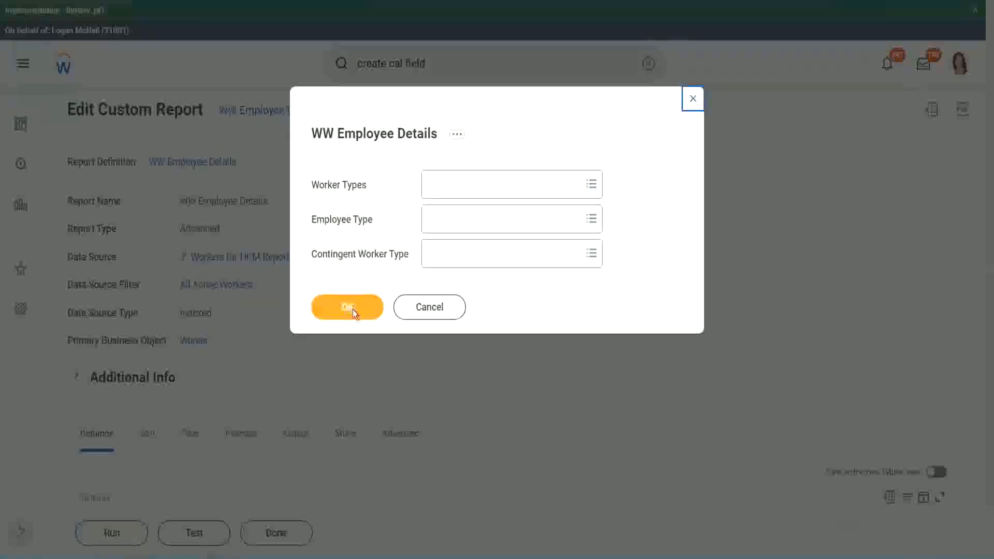
left_click(352, 310)
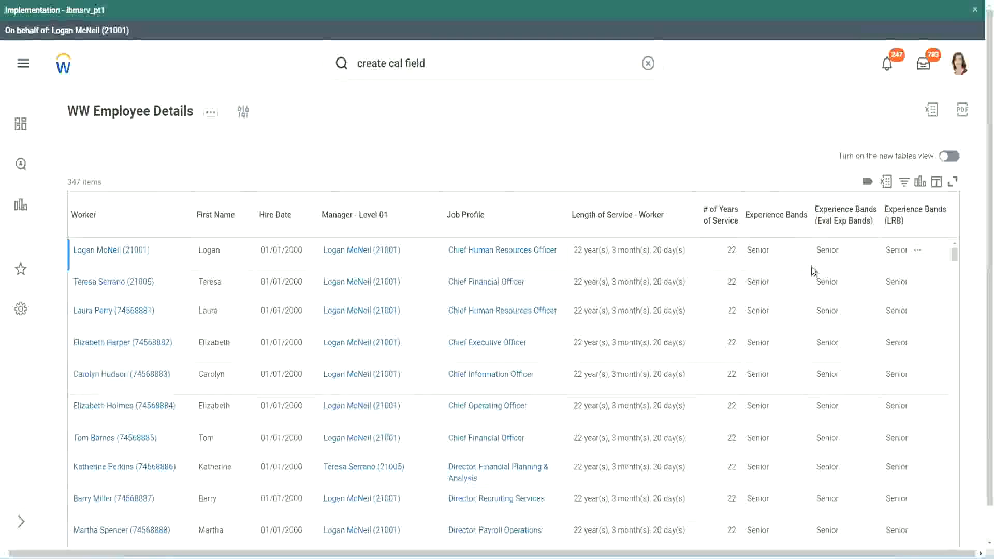
Compare the three experience band columns with the years of service across the workers in the report output
double_click(761, 251)
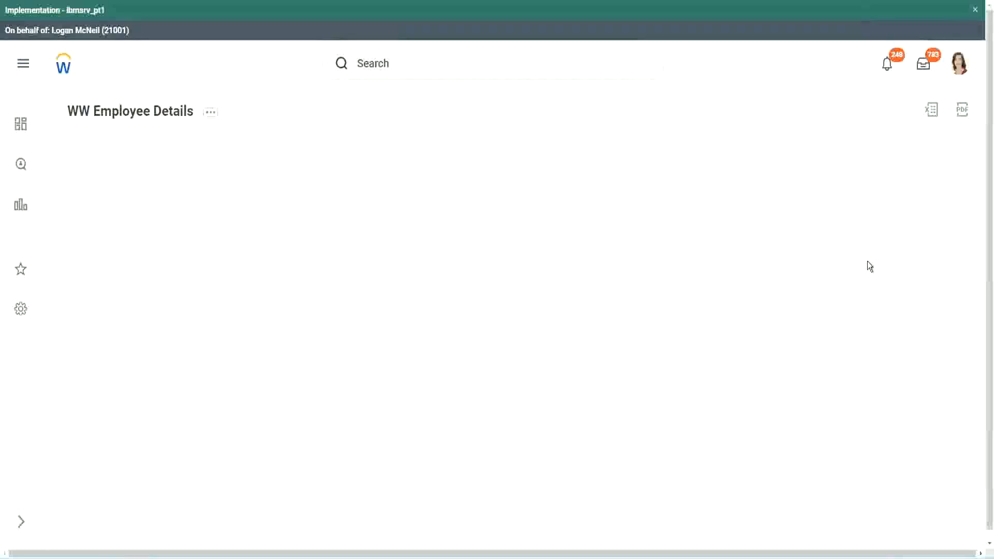
scroll(863, 290, "down", 10)
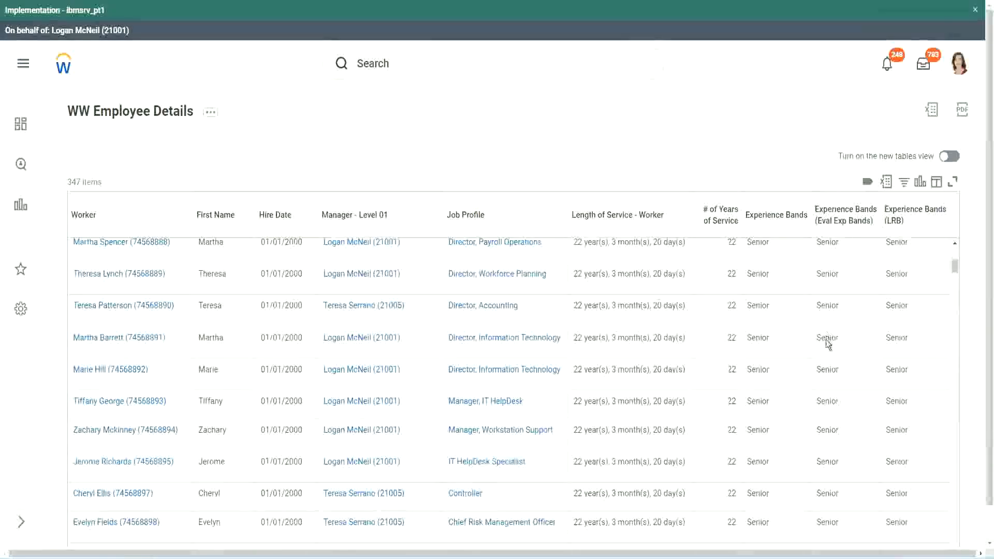
scroll(824, 353, "down", 3)
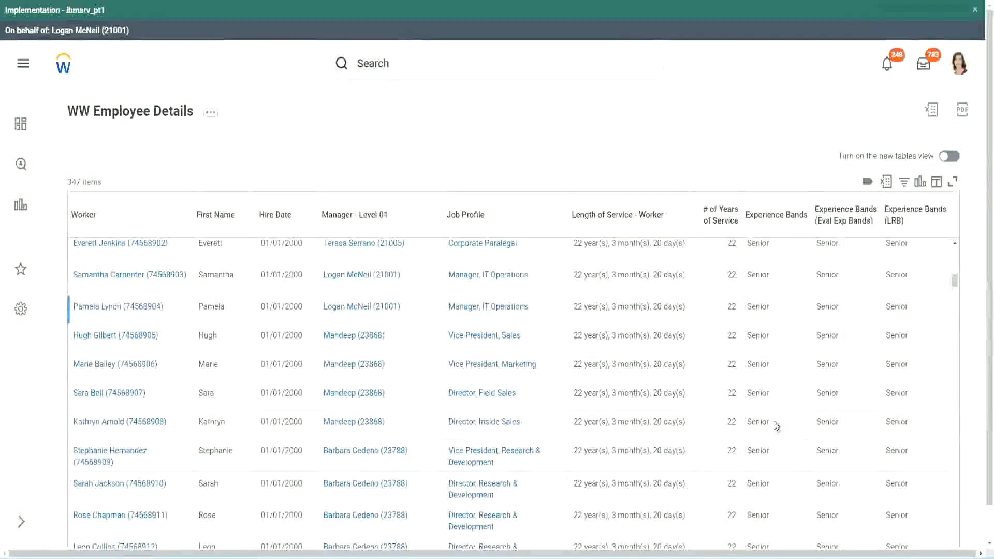
scroll(775, 461, "down", 3)
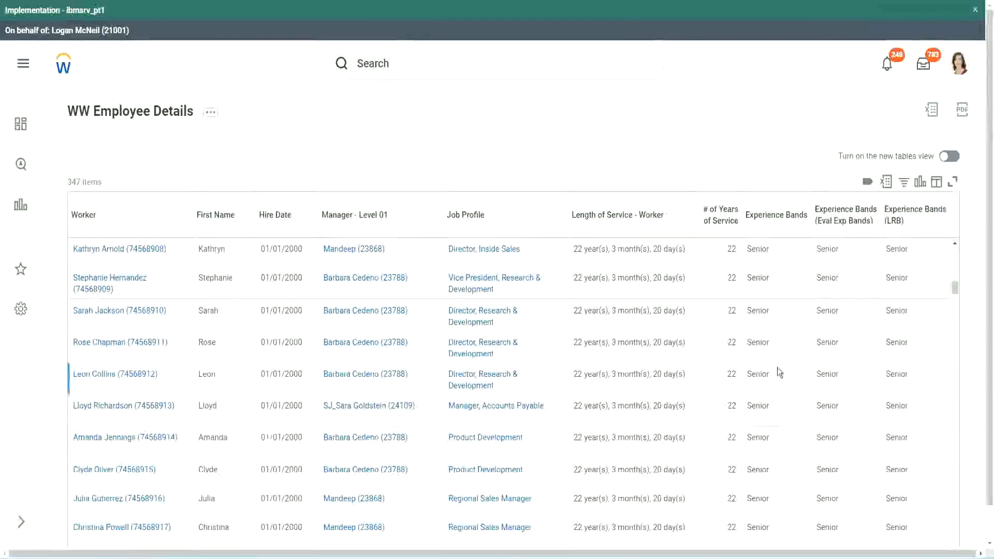
scroll(778, 368, "down", 1)
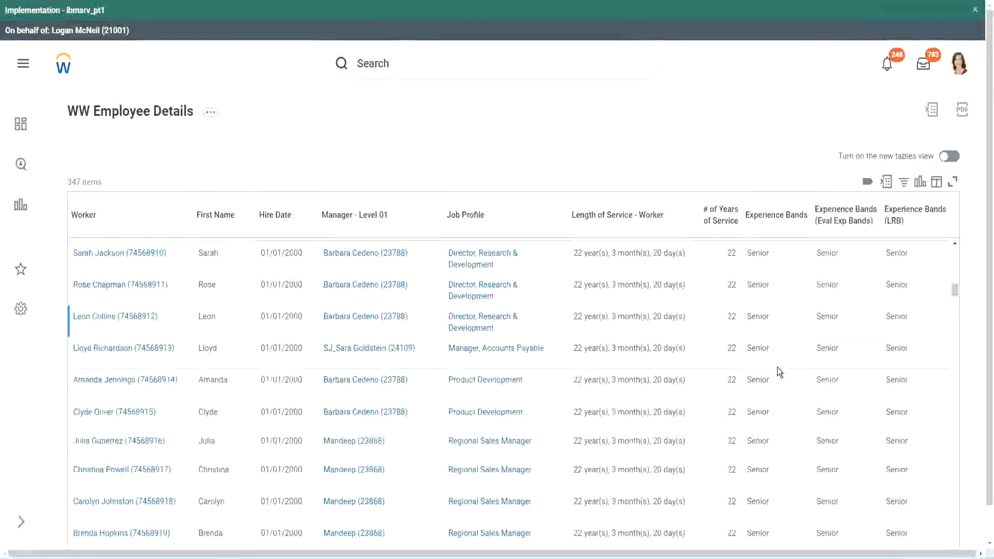